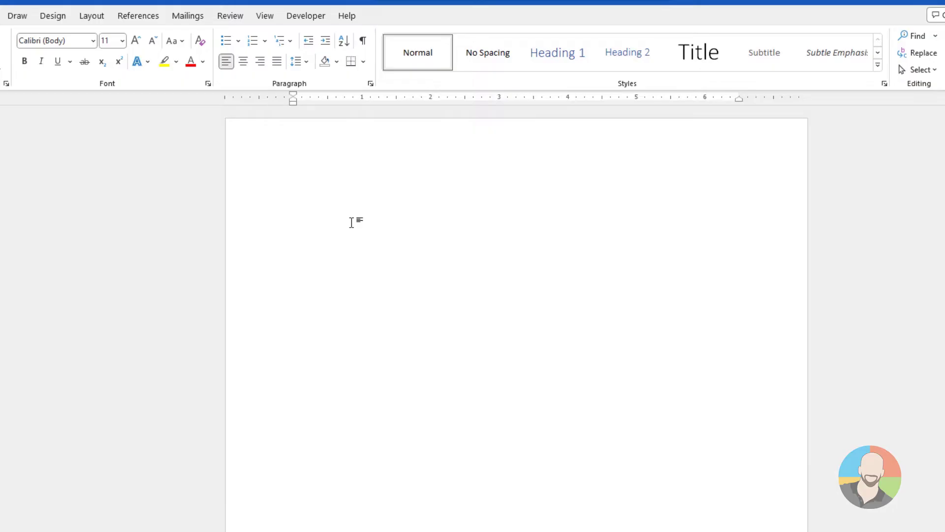
Enter "This is page 1" as body text and "This is header 1" in the page header
text(This is page 1)
double_click(309, 152)
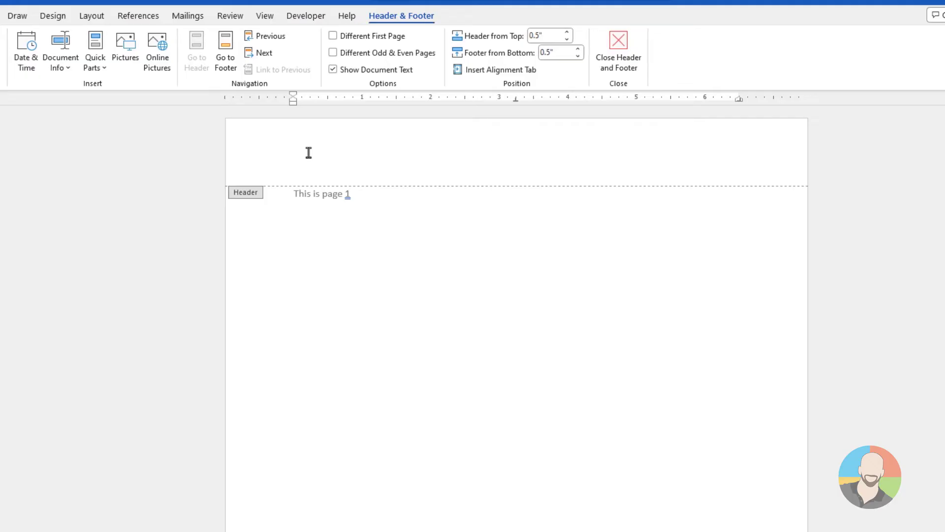
text(This is header 1)
double_click(381, 202)
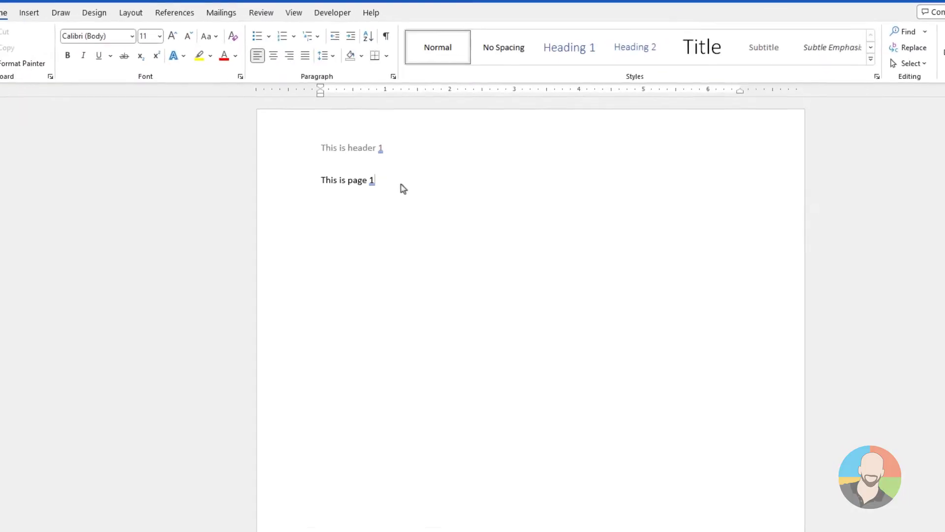
Insert a Next Page section break after the page 1 text and enter "This is page 2" on the new page
click(264, 157)
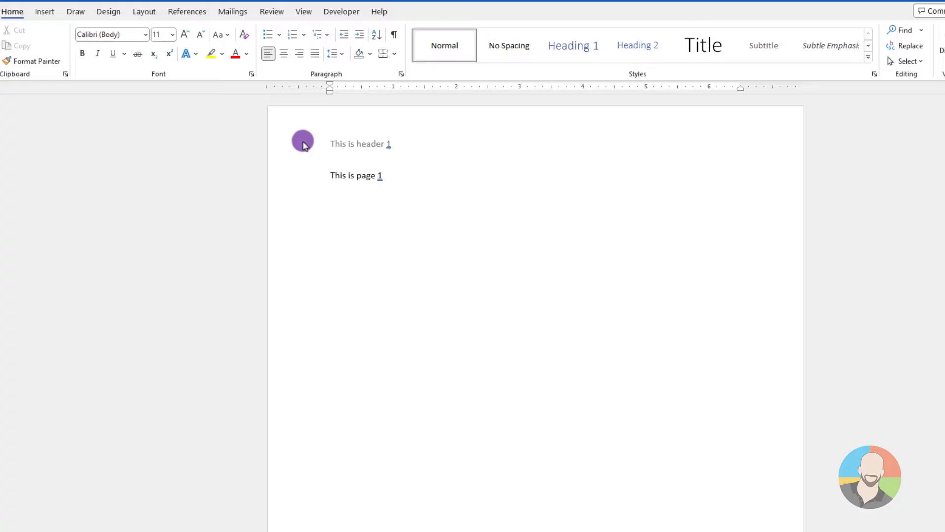
click(146, 12)
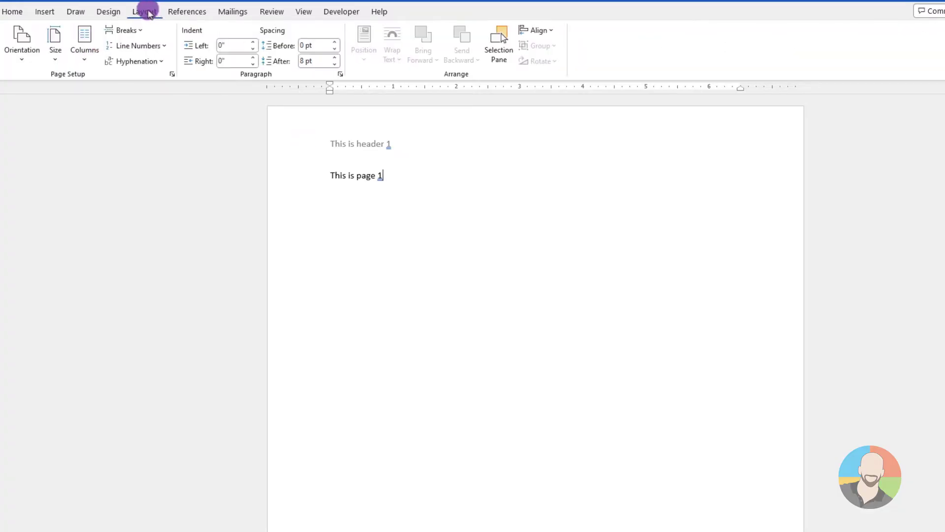
click(138, 32)
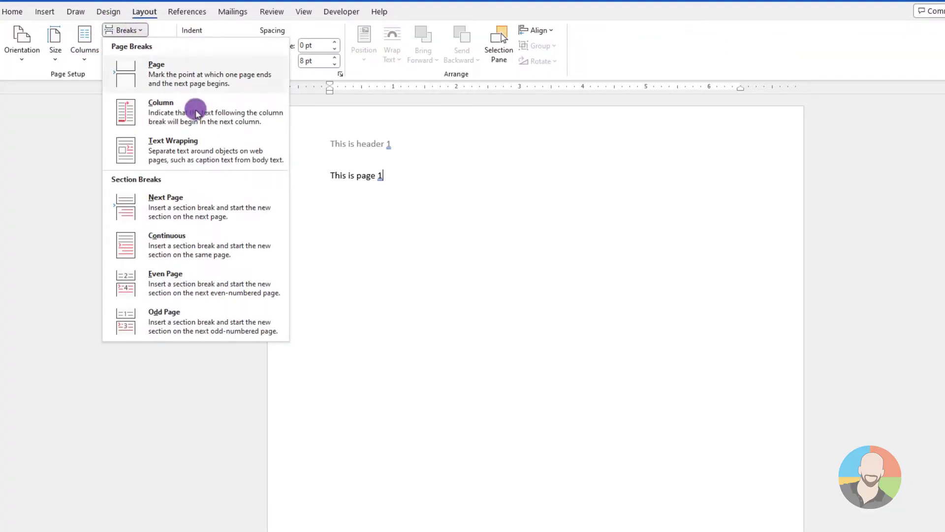
click(190, 209)
scroll(327, 228, down, 5)
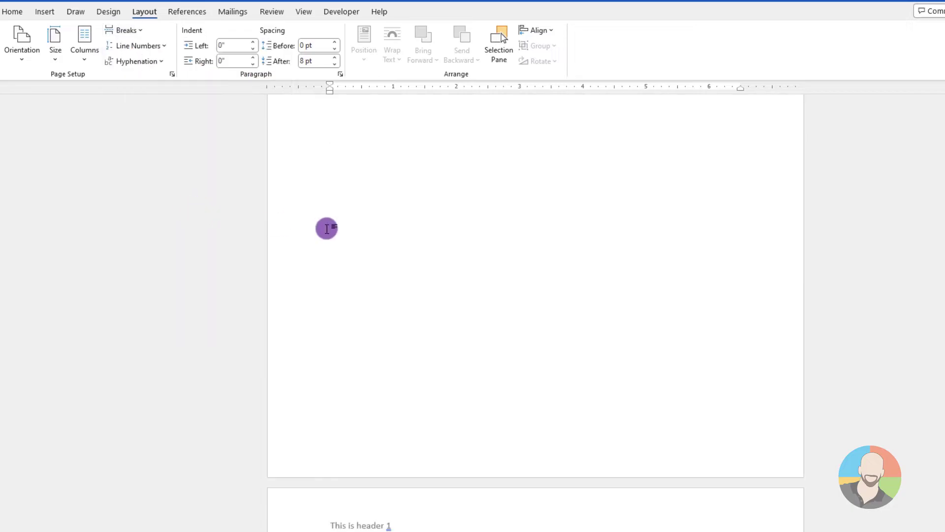
scroll(405, 229, down, 3)
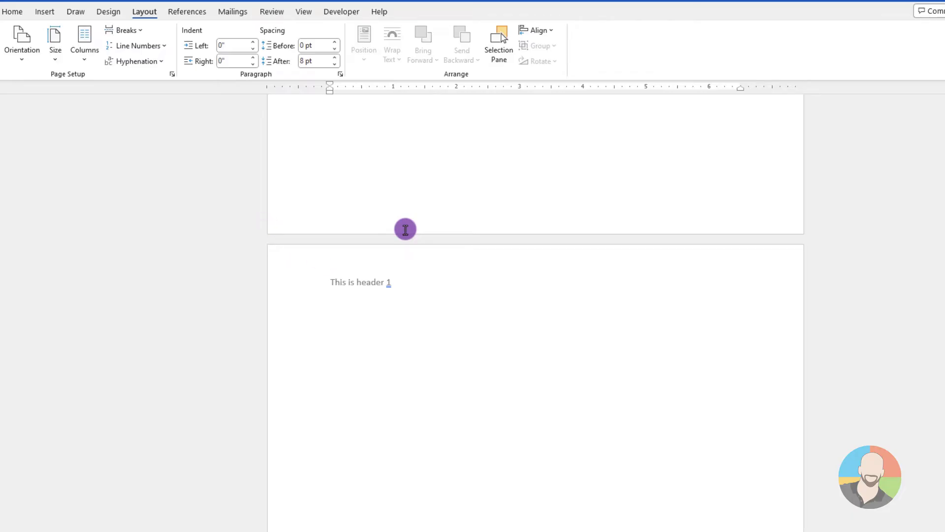
click(405, 229)
text(This is page 2)
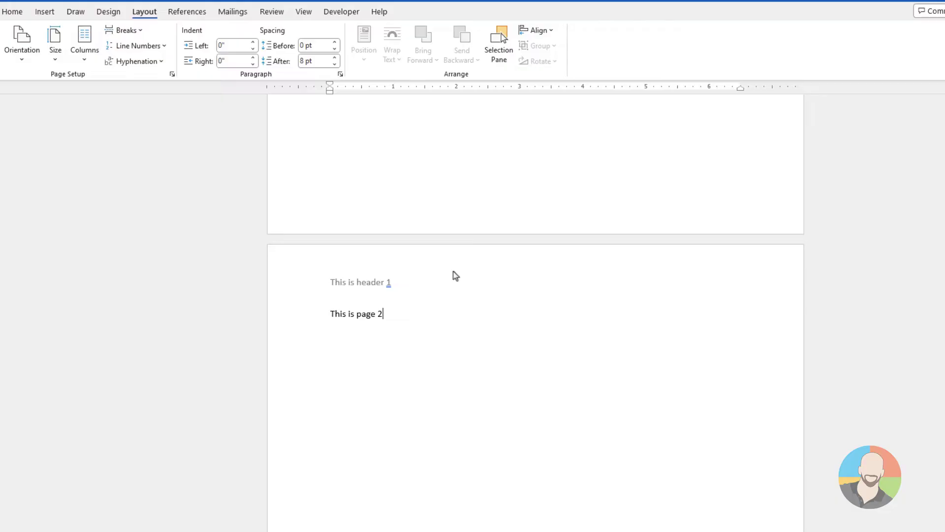
Unlink the page 2 header from the previous section and change its text to "This is header 2"
double_click(423, 281)
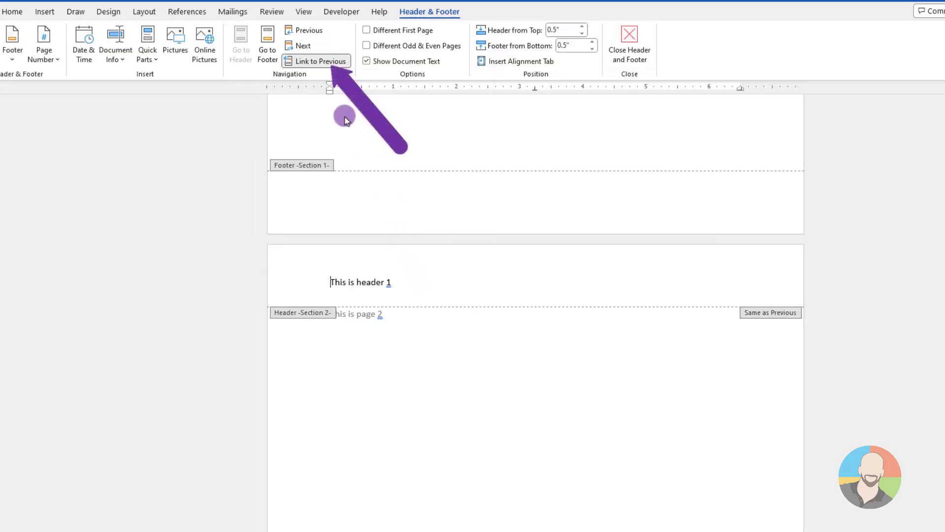
click(325, 62)
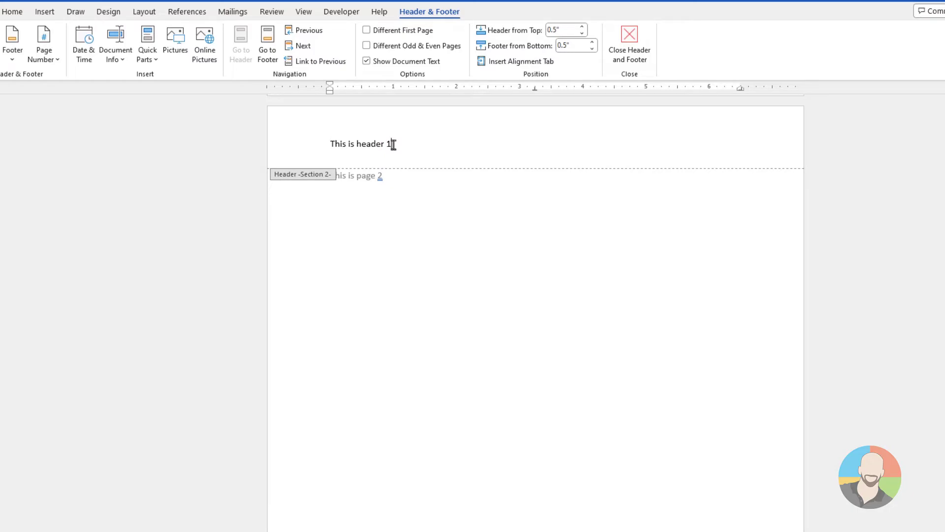
key(BackSpace)
text(2)
double_click(396, 206)
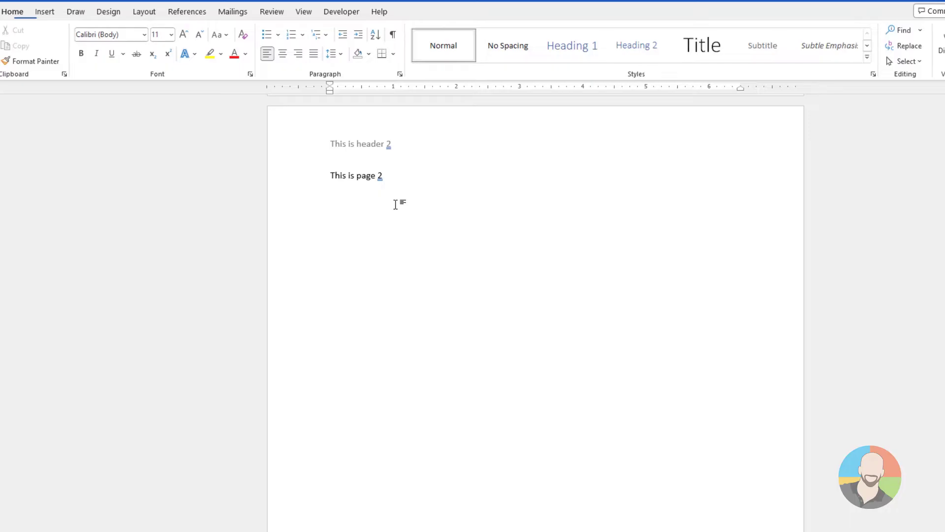
Insert a Next Page section break after the page 2 text and enter "This is page 3" on the new page
scroll(422, 215, up, 10)
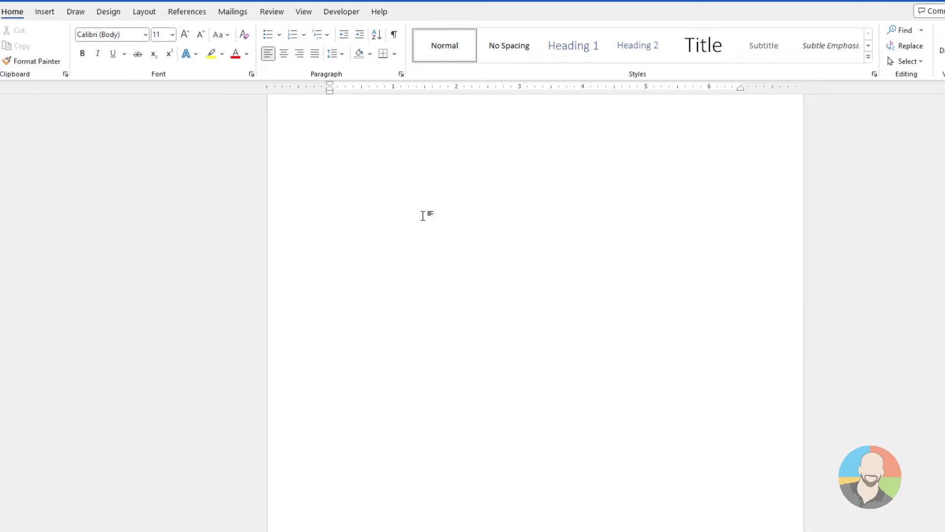
scroll(423, 215, up, 5)
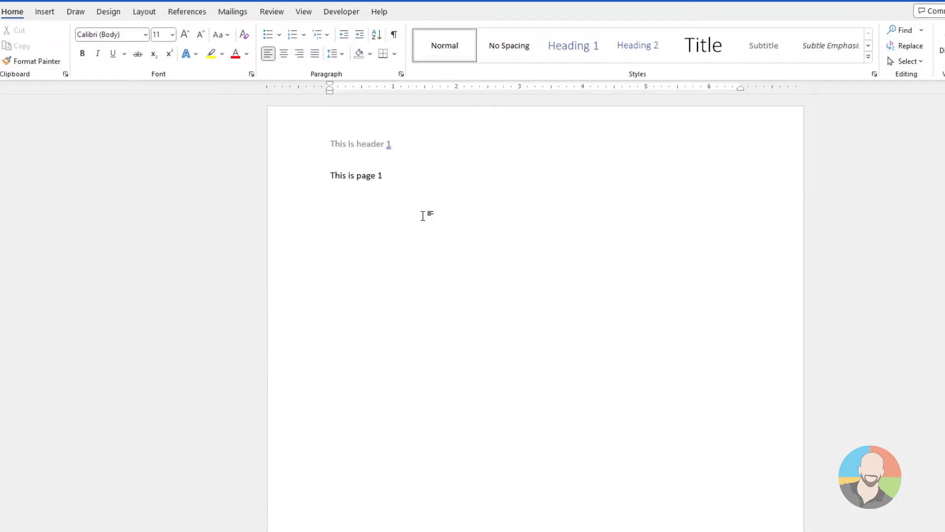
scroll(423, 215, down, 4)
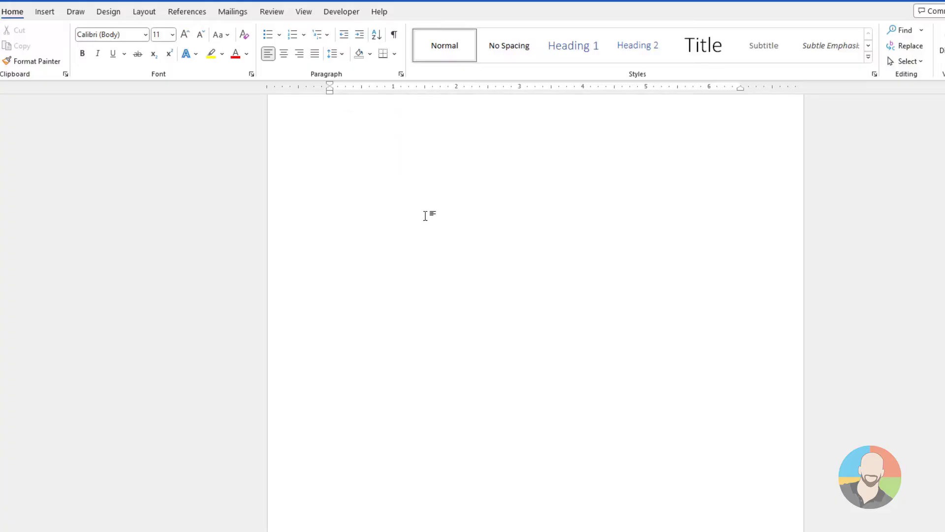
scroll(427, 216, down, 8)
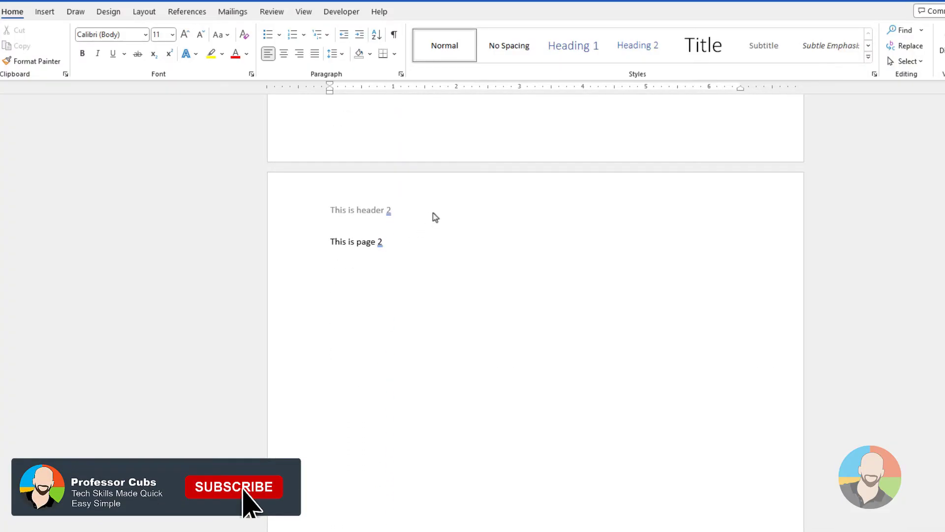
click(387, 150)
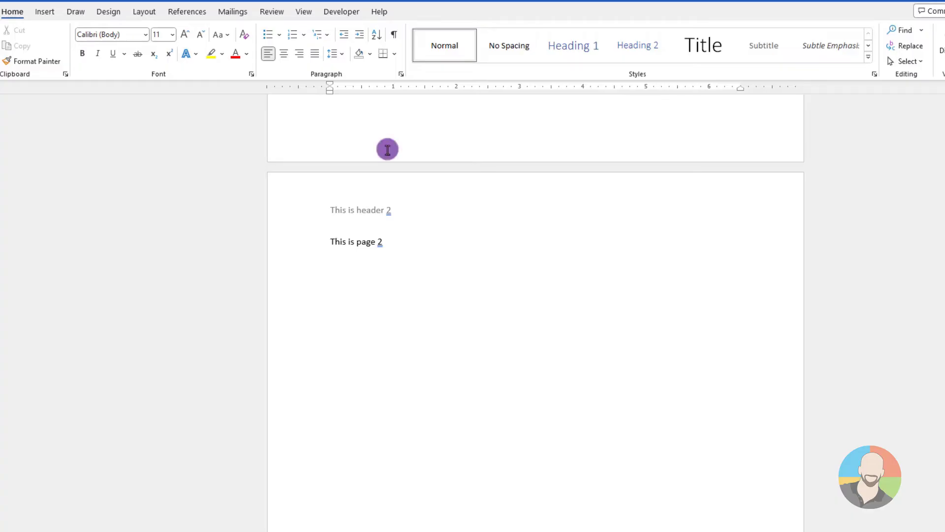
click(147, 11)
click(142, 32)
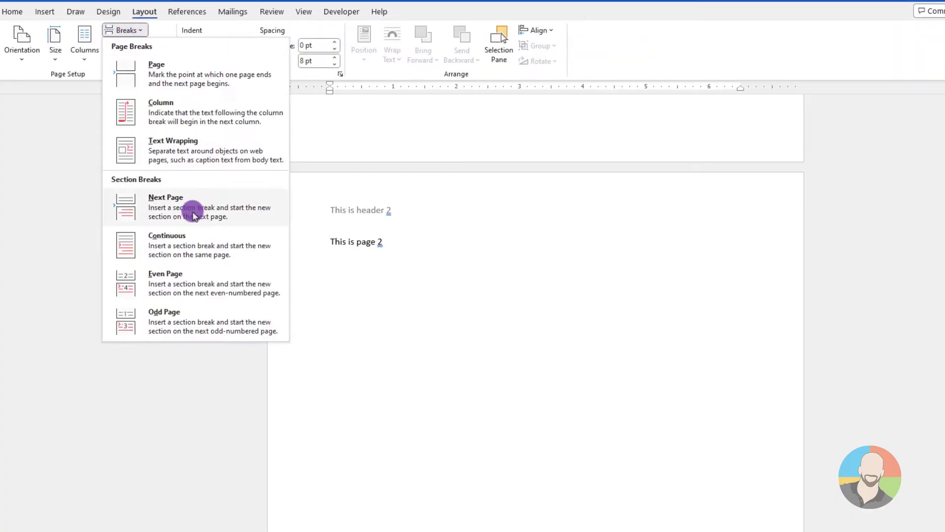
click(174, 208)
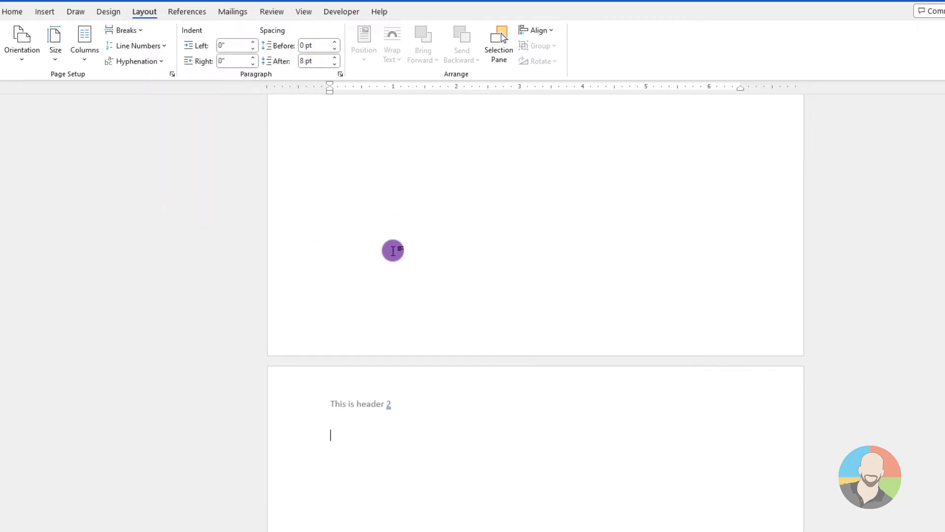
text(This is page 3)
Unlink the page 3 header from the previous section and change its text to "This is header 3"
double_click(414, 404)
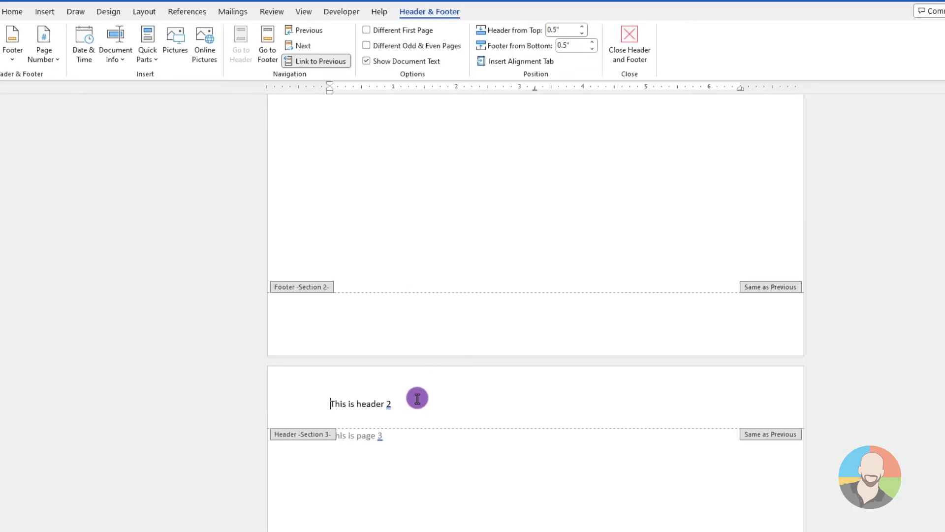
click(337, 64)
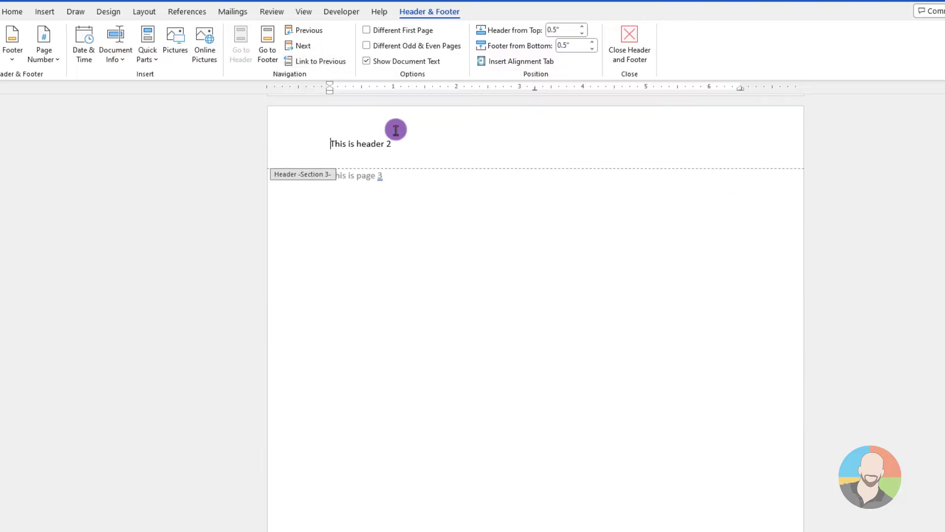
click(394, 143)
key(BackSpace)
text(3)
double_click(405, 180)
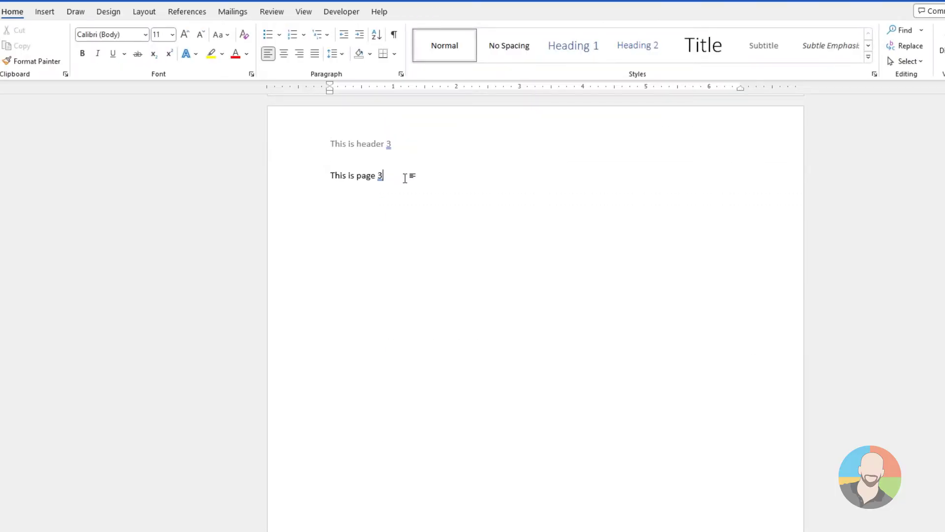
Insert a Next Page section break after the page 3 text and enter "This is page 4" on the new page
click(145, 13)
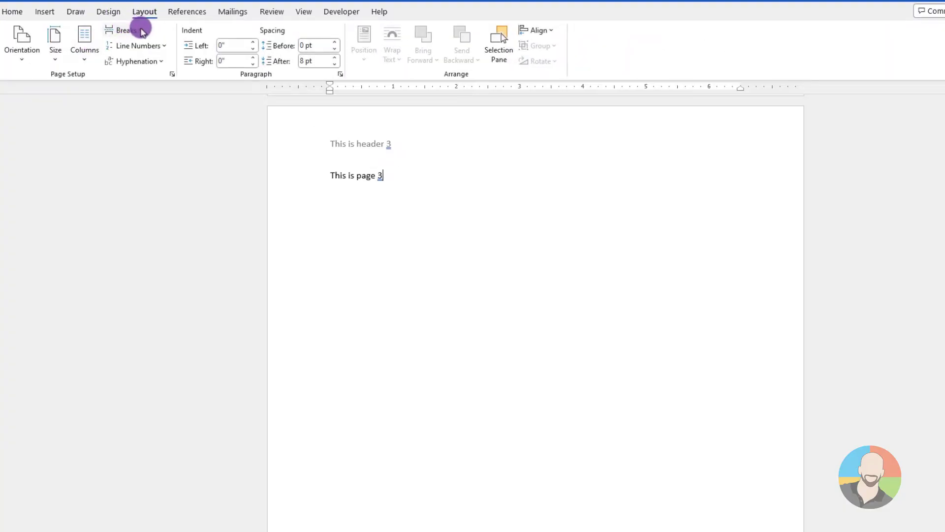
click(144, 31)
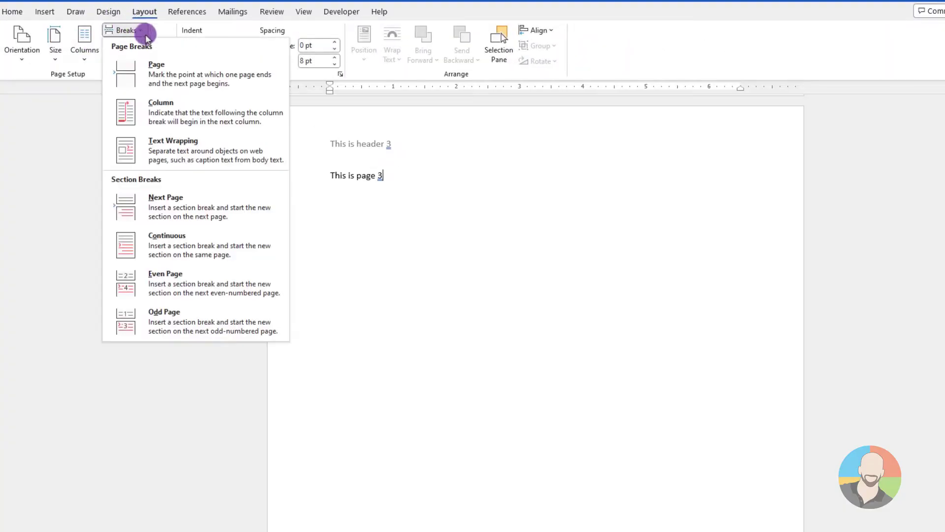
click(158, 202)
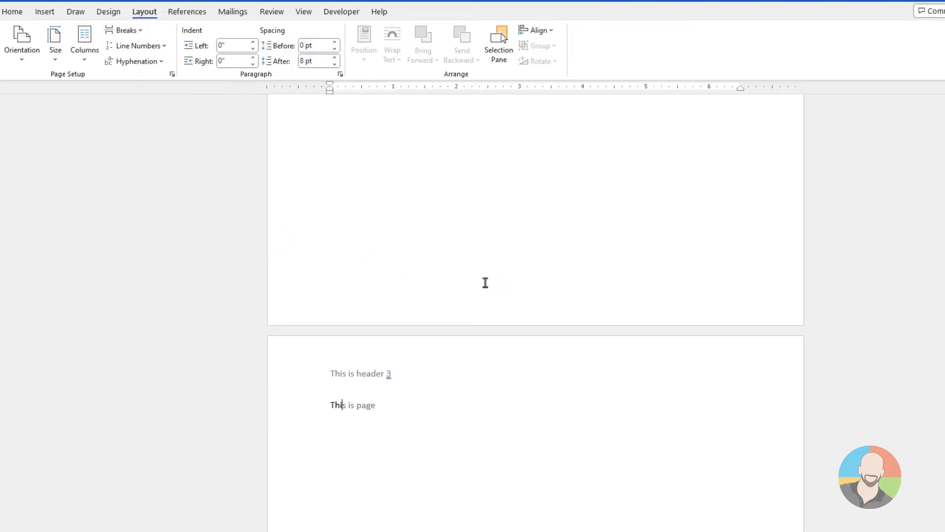
text(s is page 4)
Unlink the page 4 header from the previous section and change its text to "This is header 4"
double_click(418, 375)
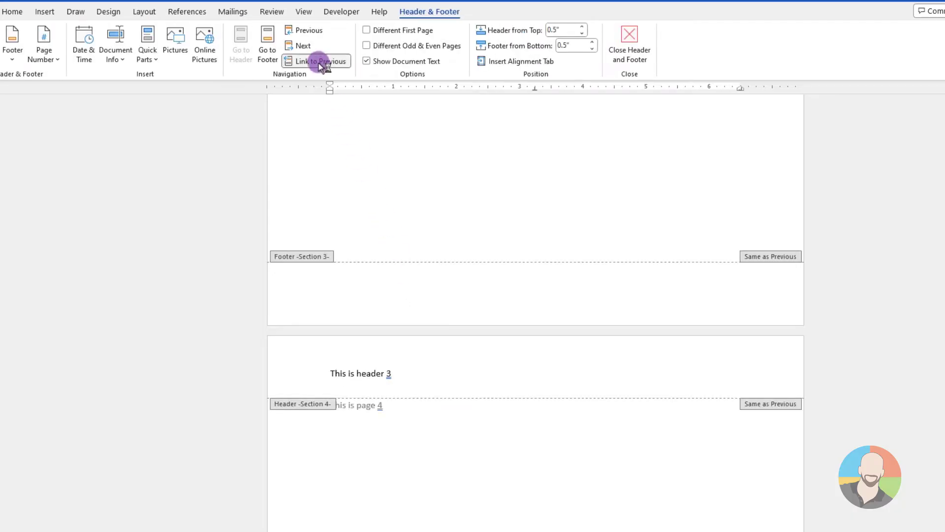
click(319, 62)
click(393, 145)
key(BackSpace)
text(4)
double_click(372, 226)
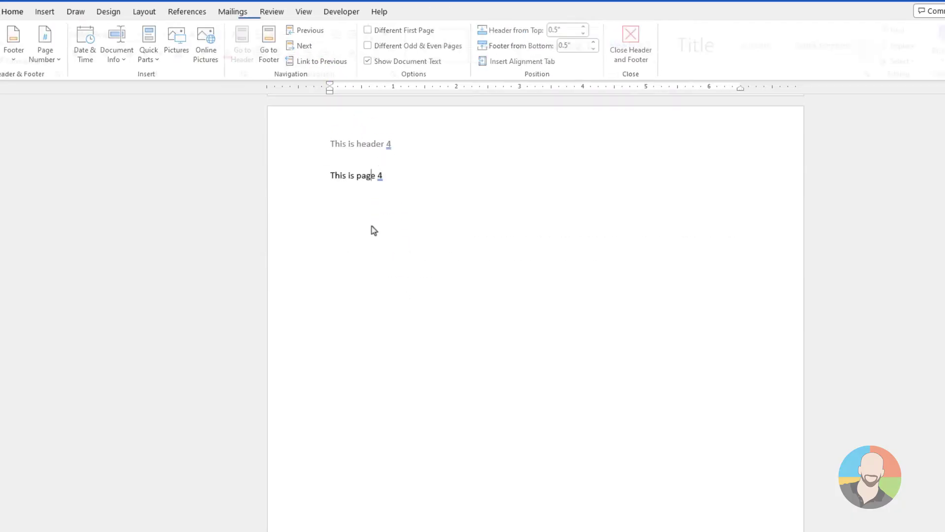
Check the headers on the preceding pages, going back from page 4 to page 1
scroll(446, 247, up, 10)
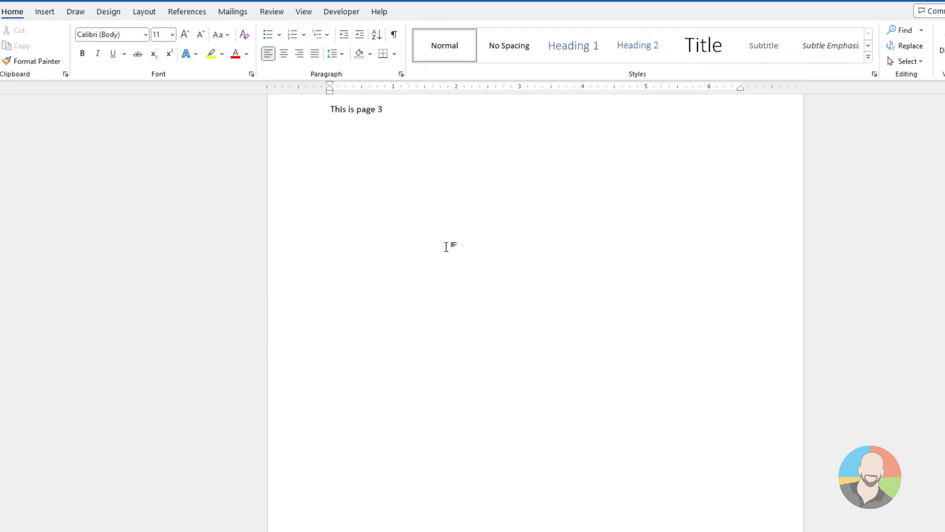
scroll(446, 248, up, 15)
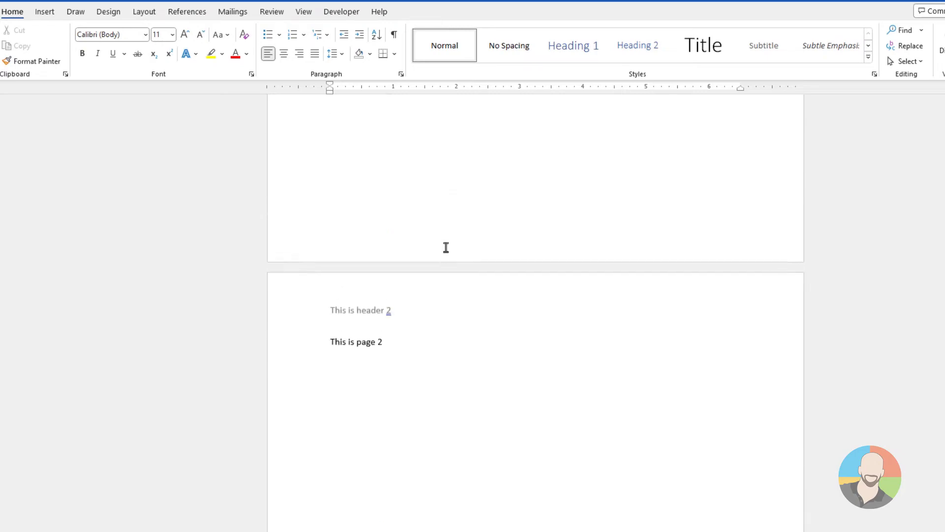
scroll(446, 247, up, 12)
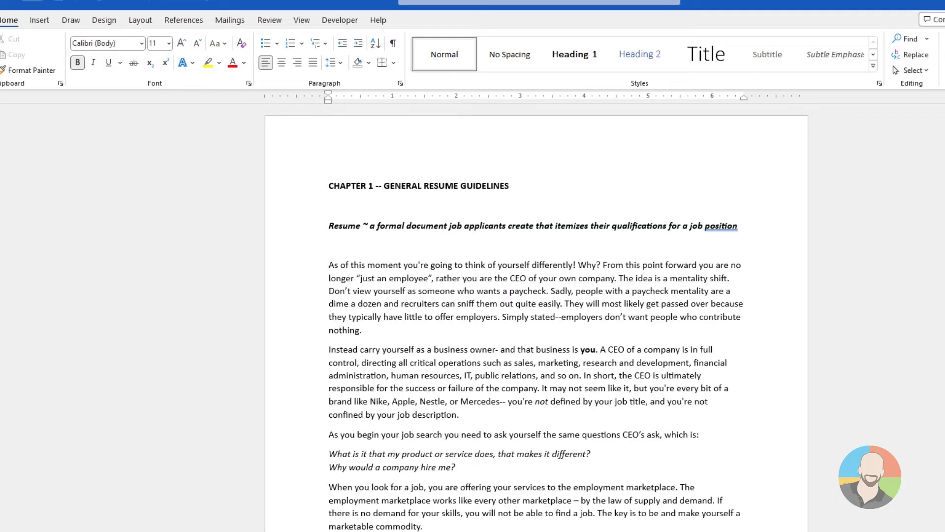
Add the header text "Chapter 1" on the first page of the resume document and return to the body text
scroll(537, 315, down, 5)
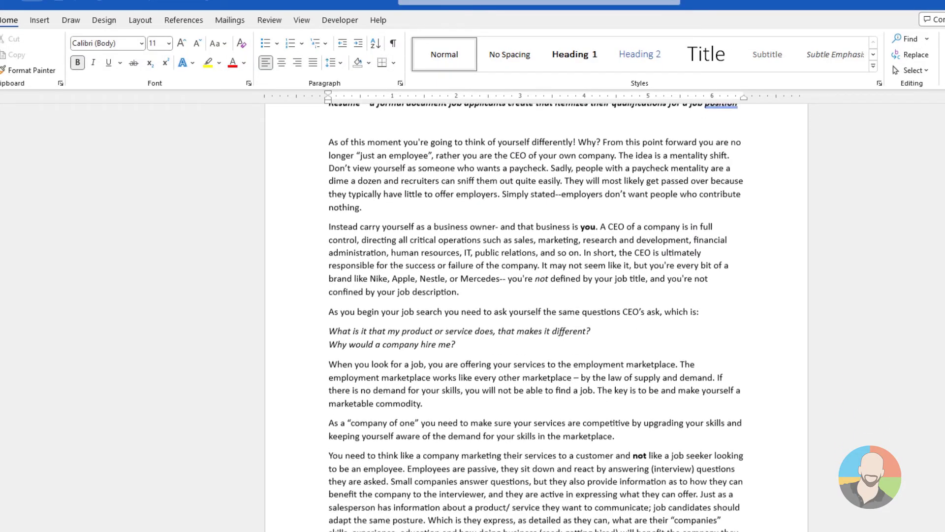
scroll(536, 315, down, 8)
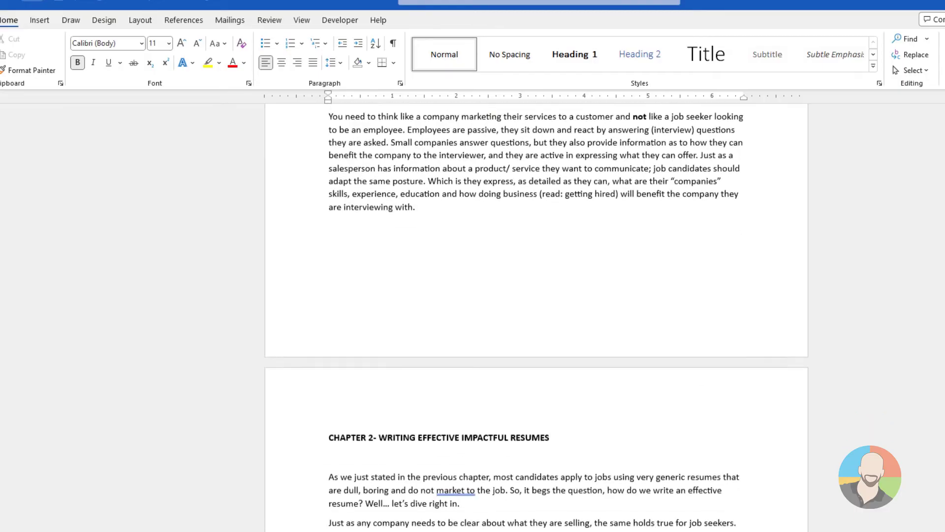
scroll(537, 315, down, 15)
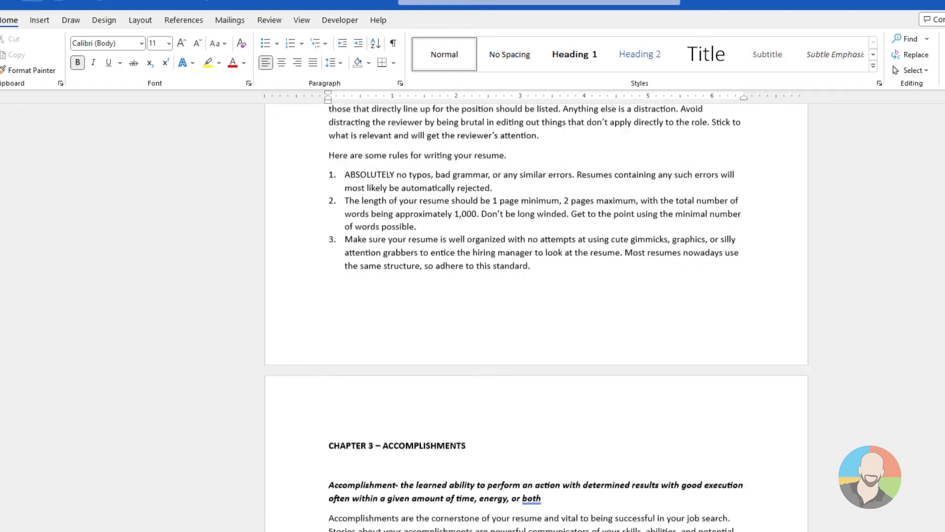
scroll(536, 315, down, 15)
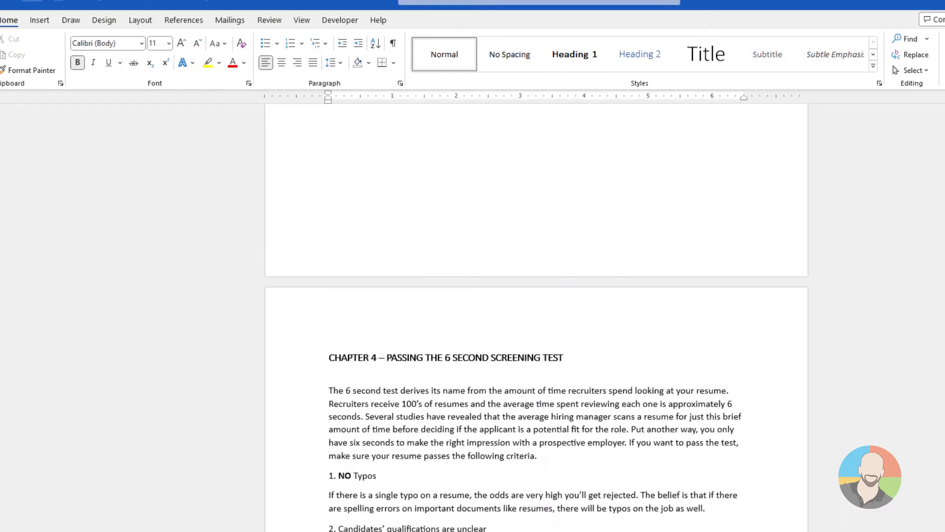
scroll(537, 316, down, 10)
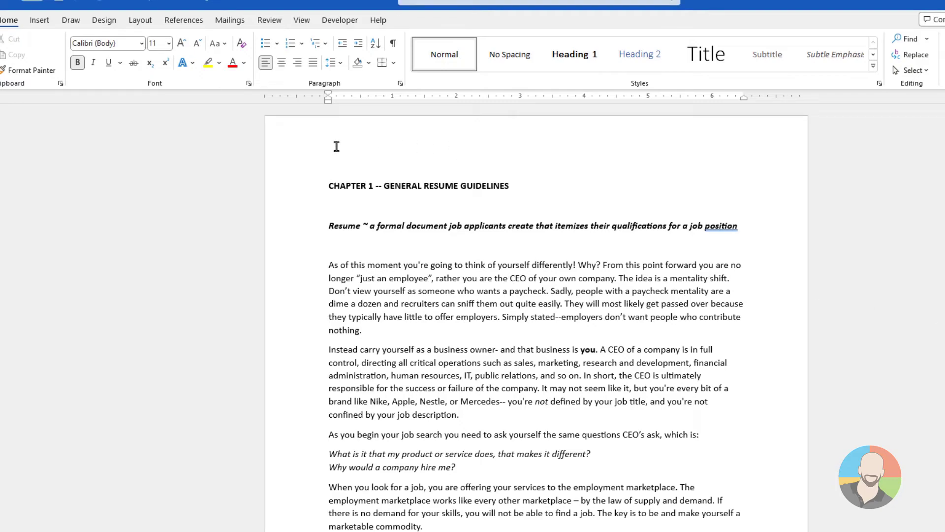
double_click(336, 146)
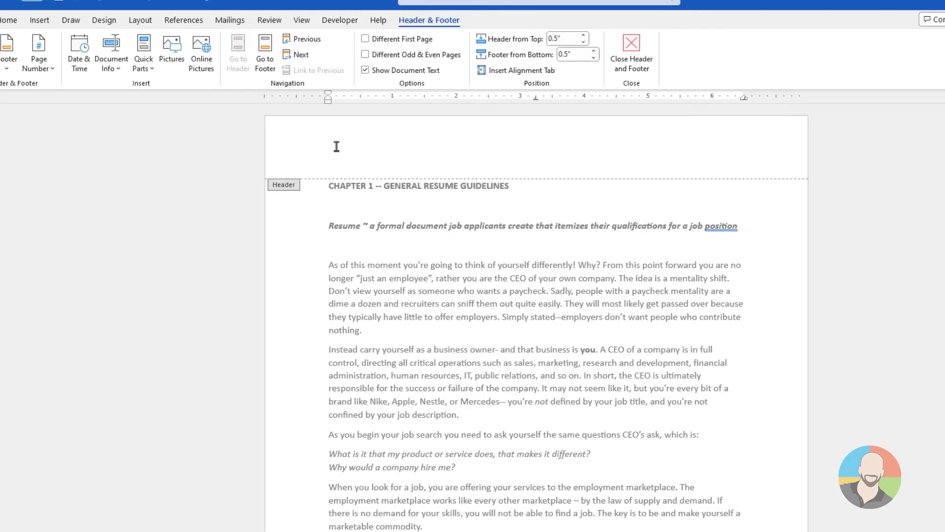
text(Chapter 1)
double_click(524, 193)
Insert a Next Page section break after the last paragraph of Chapter 1
scroll(524, 193, down, 8)
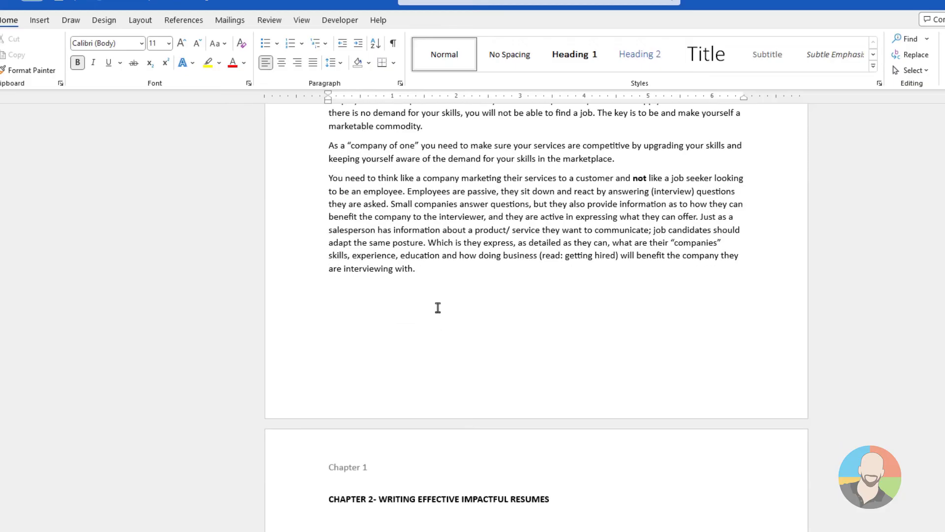
click(438, 308)
click(140, 19)
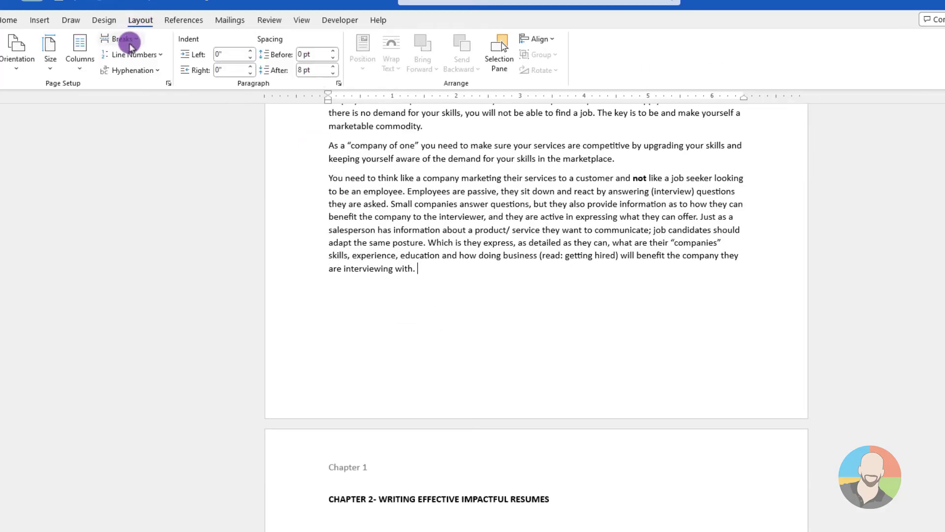
click(129, 41)
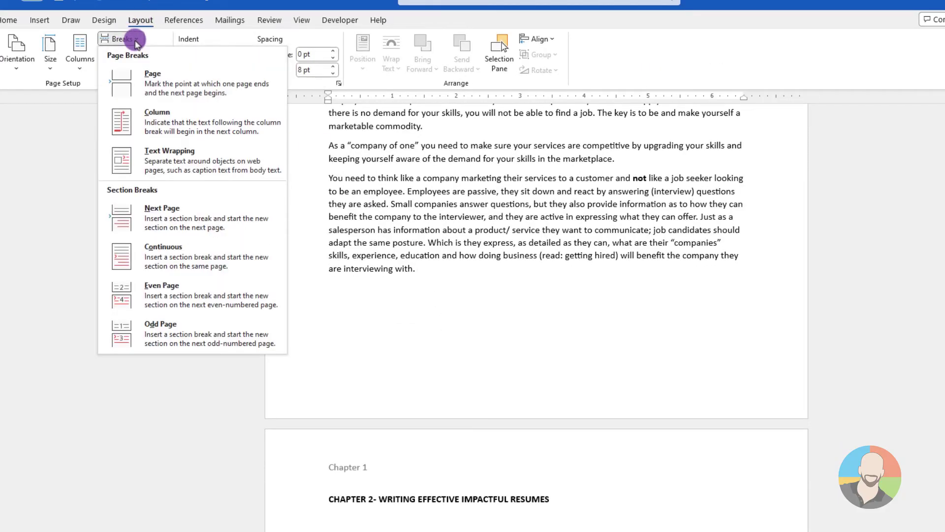
click(163, 210)
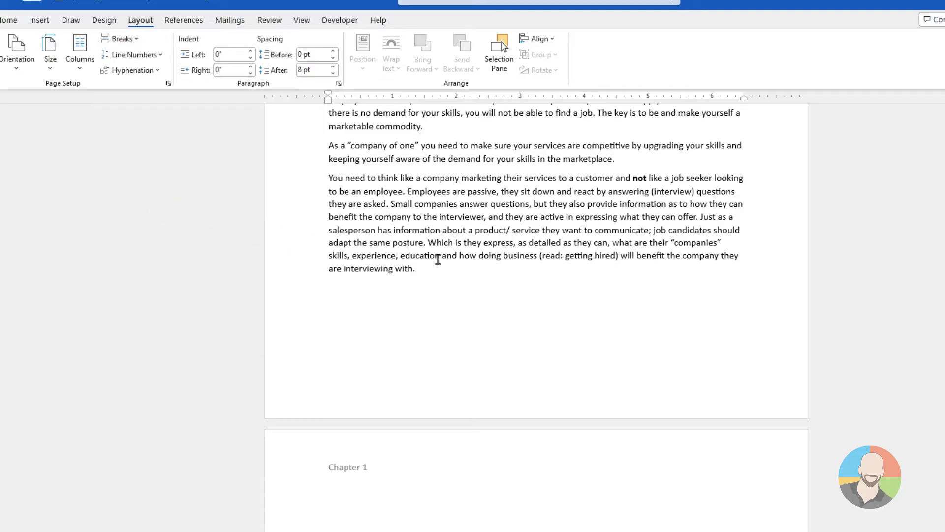
Delete the empty lines above the "CHAPTER 2- WRITING EFFECTIVE IMPACTFUL RESUMES" heading so it starts at the top of its page
scroll(438, 259, down, 2)
scroll(438, 258, down, 1)
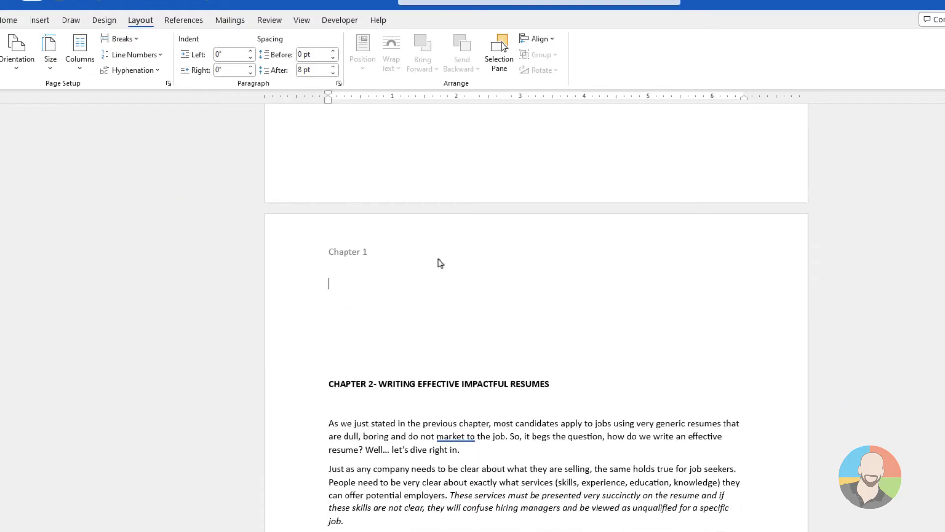
scroll(441, 264, up, 2)
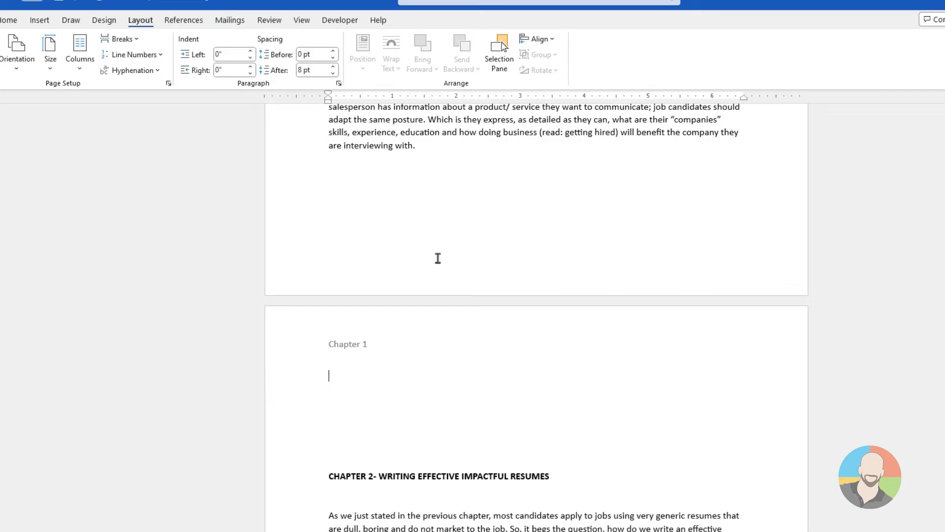
key(Delete)
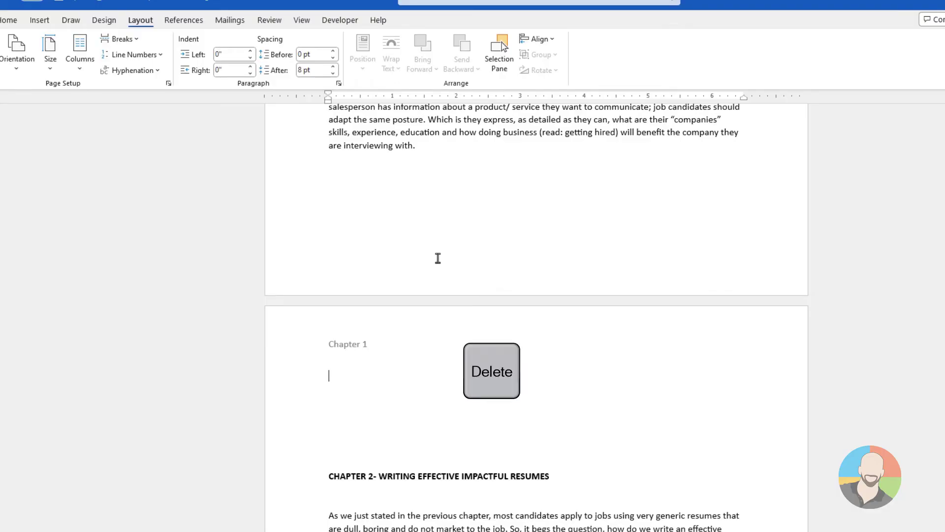
key(Delete)
key(Delete)
key(Delete)
key(Delete)
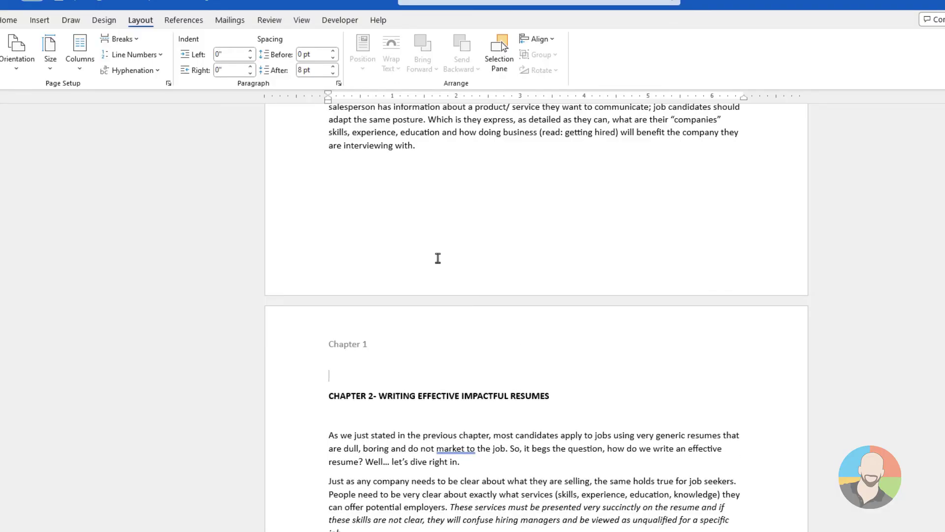
key(Delete)
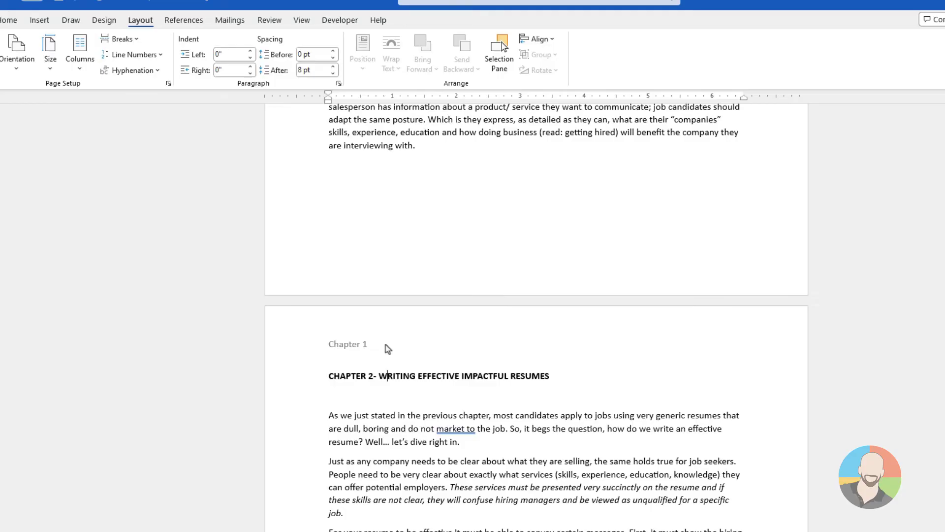
Unlink the Chapter 2 page header from the previous section and change its text to "Chapter 2"
double_click(388, 349)
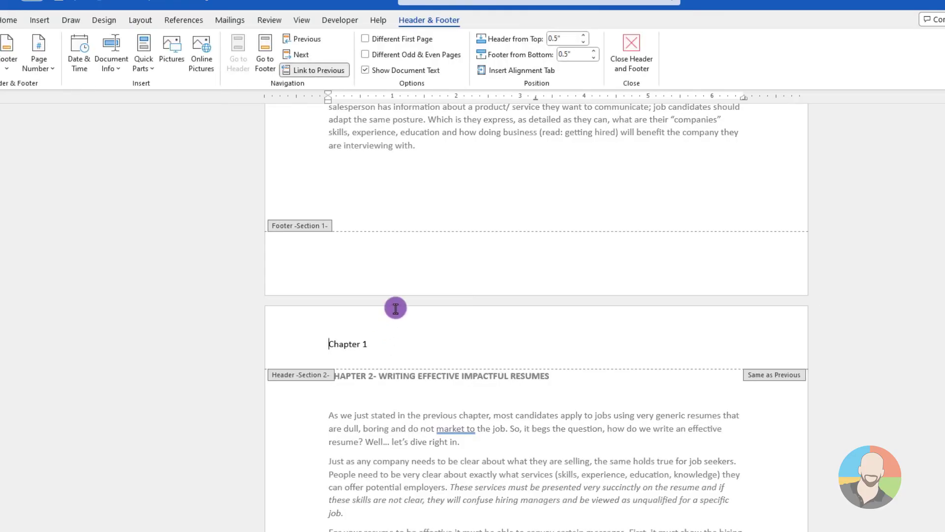
click(327, 72)
scroll(396, 253, down, 5)
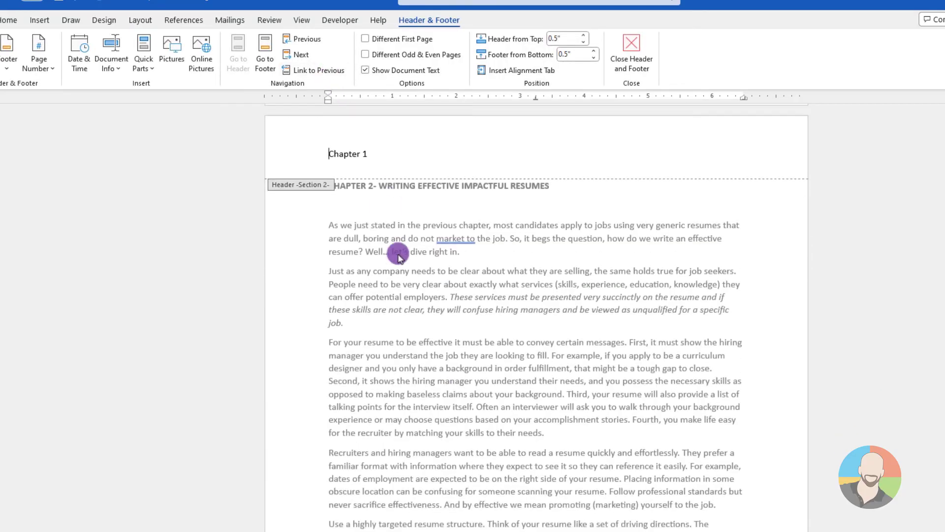
double_click(368, 154)
key(BackSpace)
text(2)
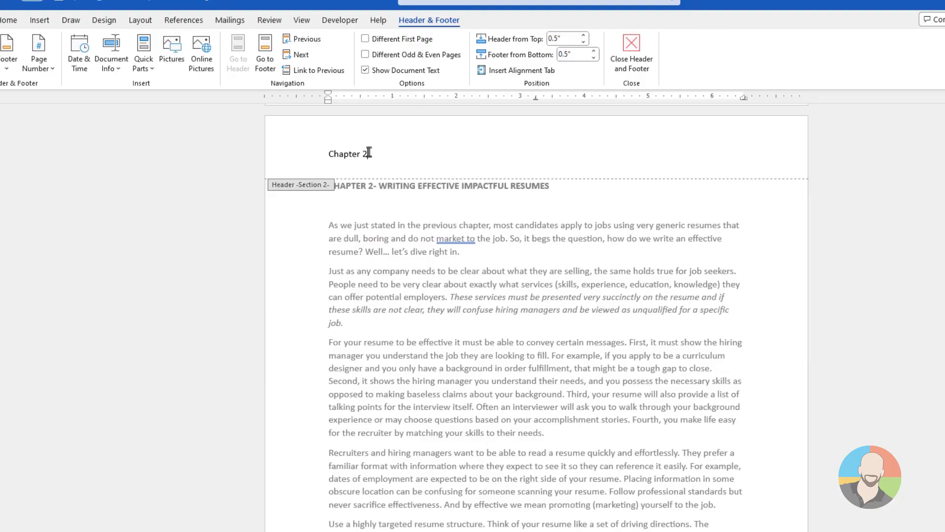
double_click(569, 197)
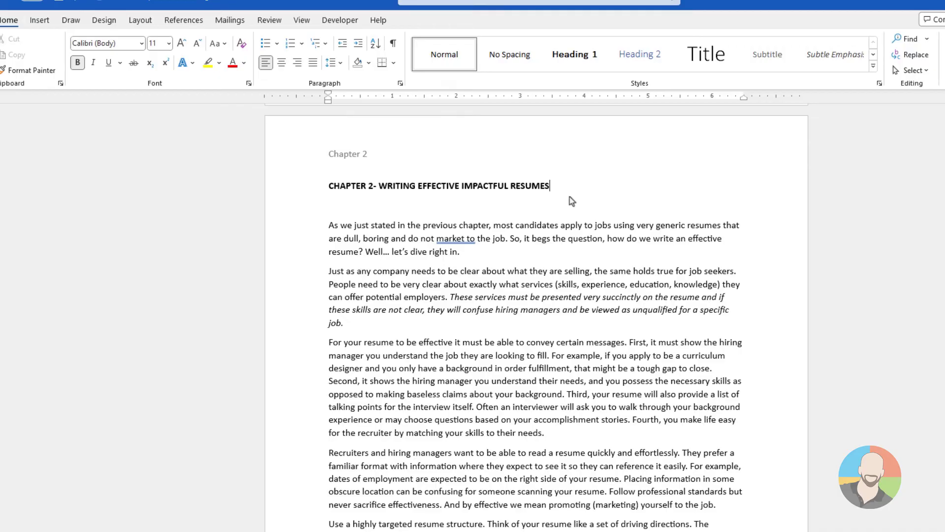
Insert a Next Page section break after the third numbered rule at the end of Chapter 2
scroll(569, 196, down, 10)
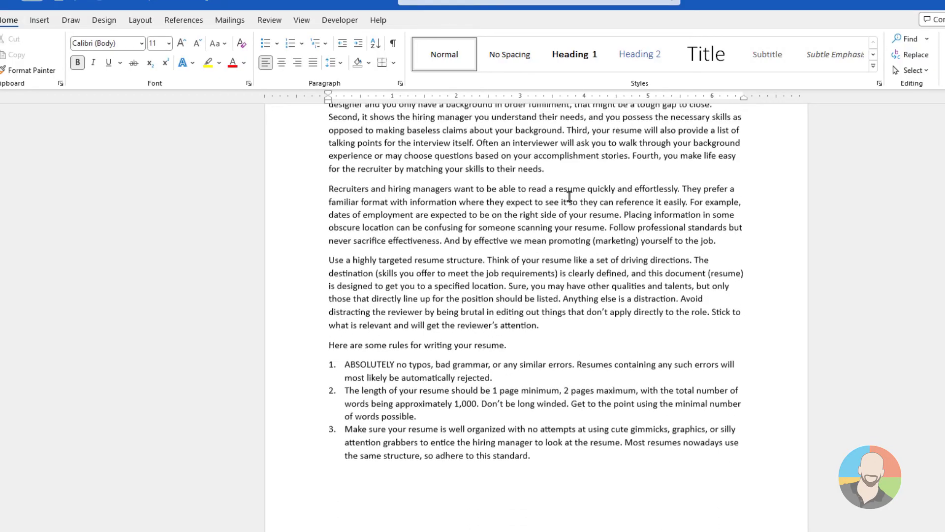
scroll(546, 335, down, 3)
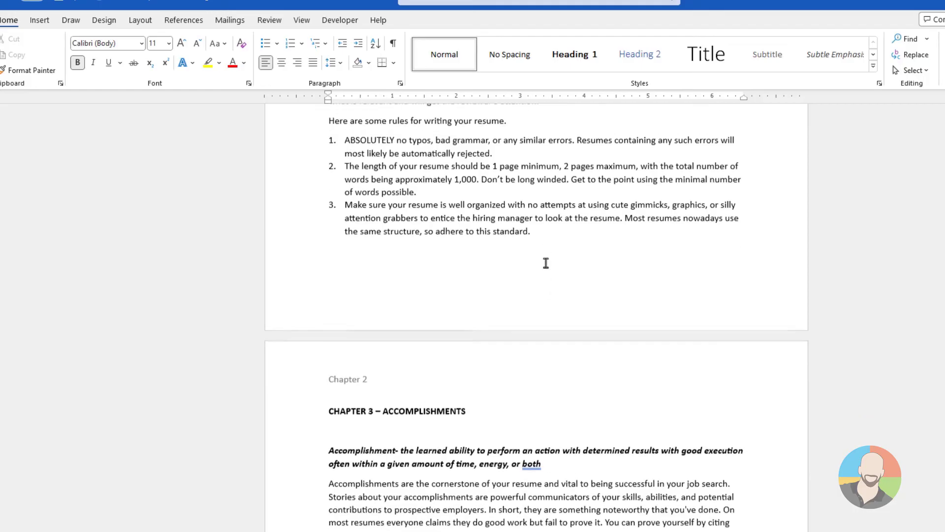
click(549, 229)
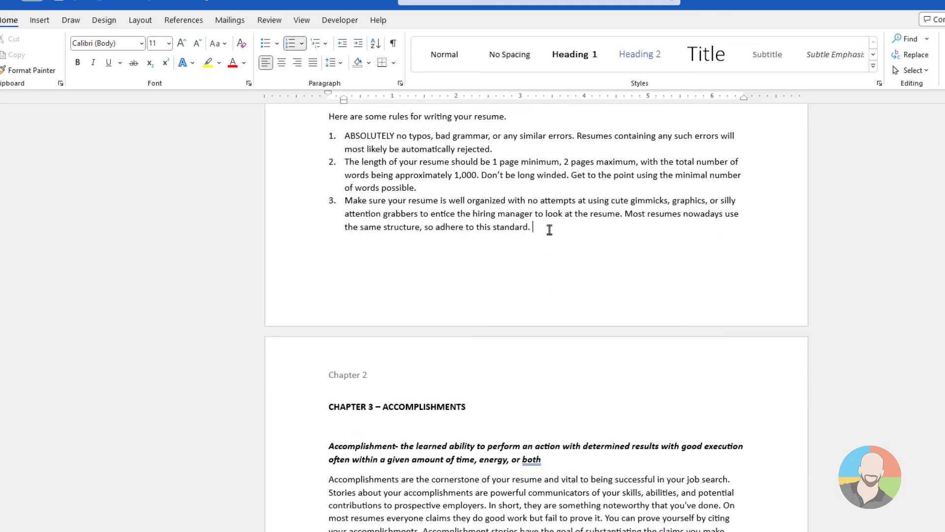
click(140, 19)
click(141, 42)
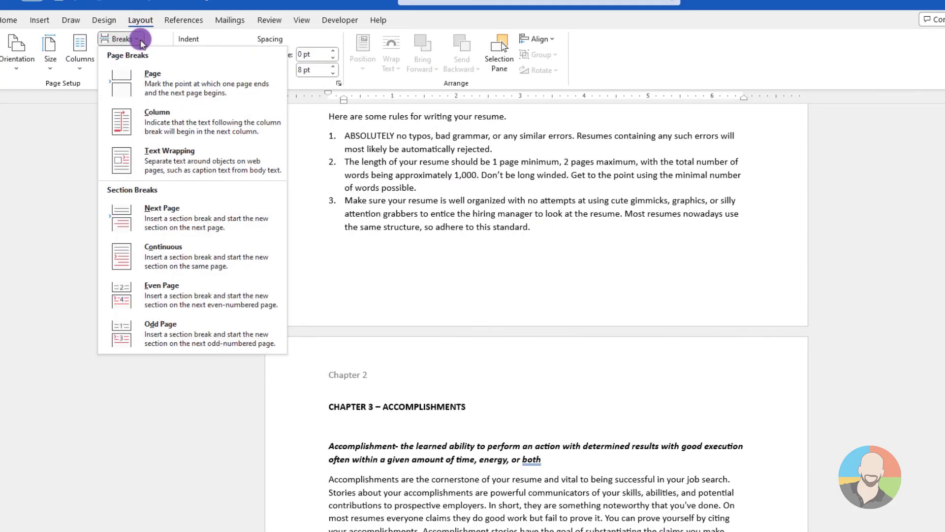
click(174, 222)
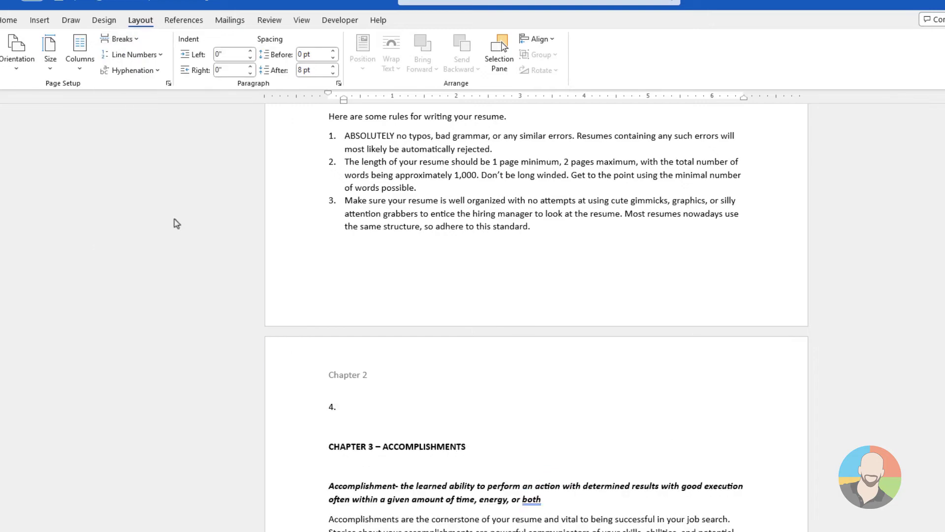
Remove the stray list number and the empty line above the "CHAPTER 3 – ACCOMPLISHMENTS" heading
scroll(303, 286, down, 2)
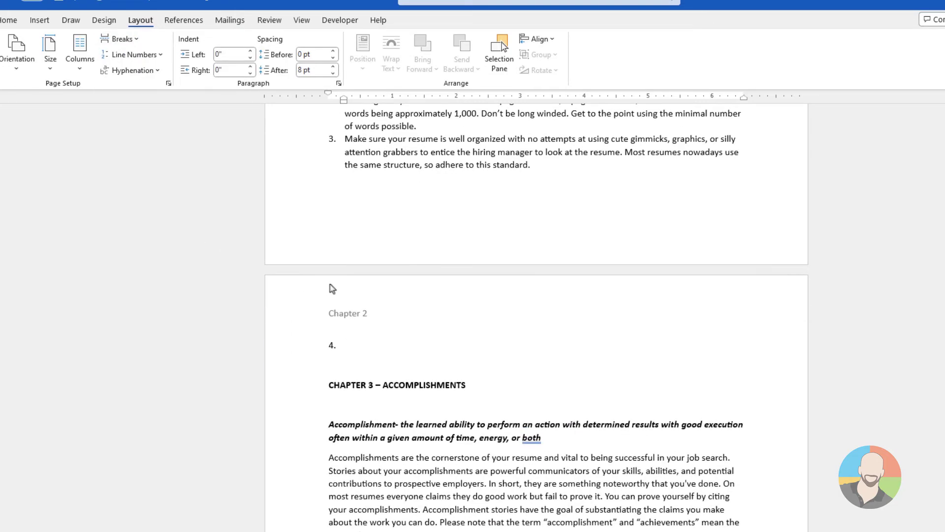
key(BackSpace)
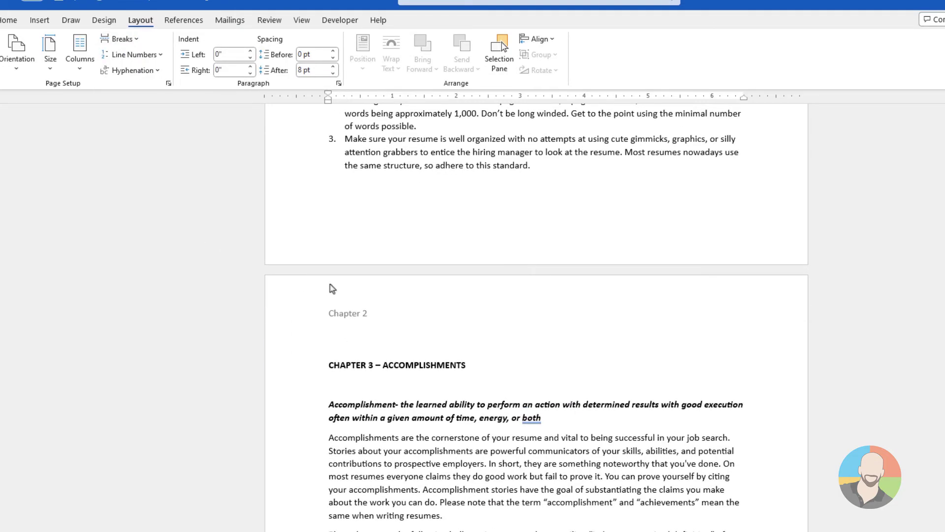
key(Delete)
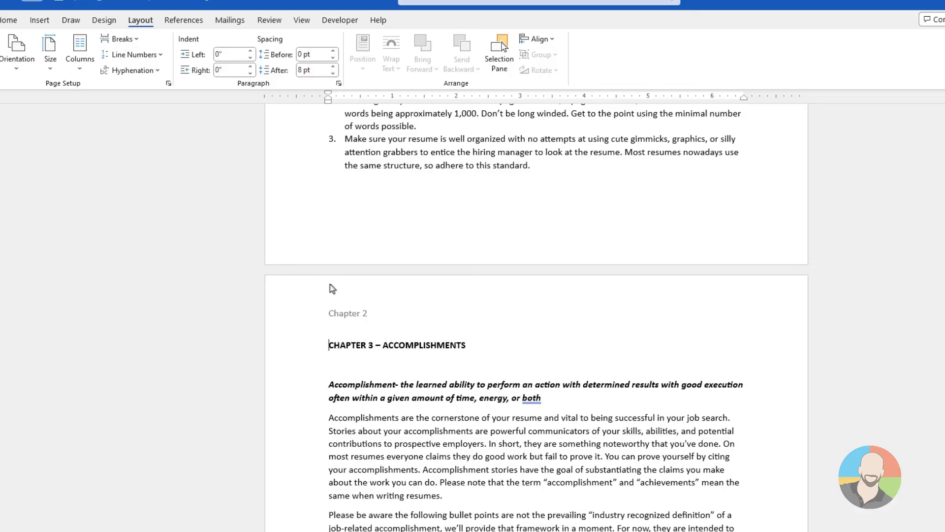
Unlink the Chapter 3 page header from the previous section and change its text to "Chapter 3"
double_click(383, 316)
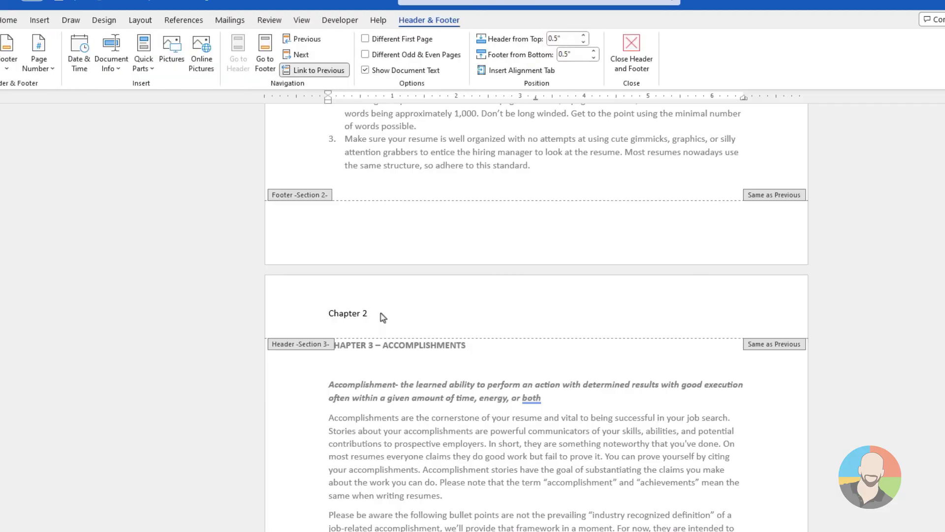
click(376, 298)
click(312, 70)
click(369, 154)
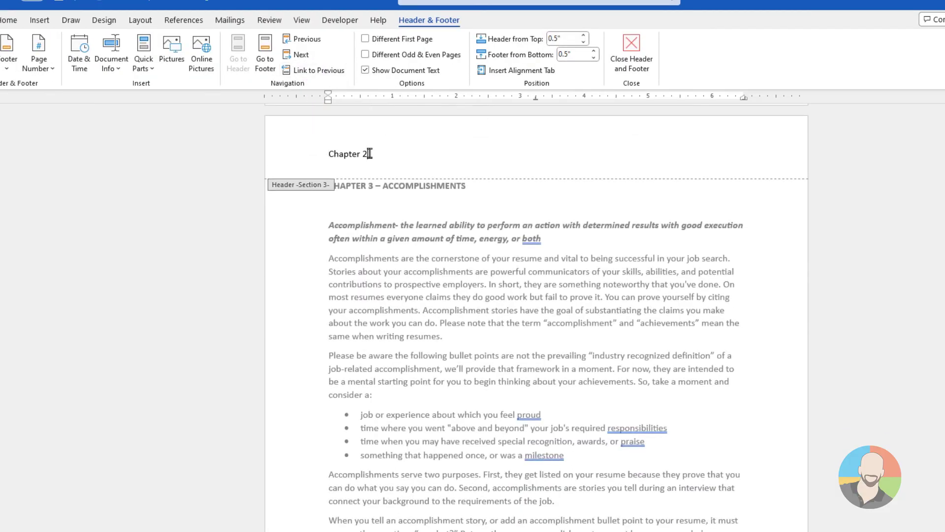
key(BackSpace)
text(3)
double_click(409, 211)
Insert a Next Page section break after the last paragraph of Chapter 3
scroll(566, 200, down, 10)
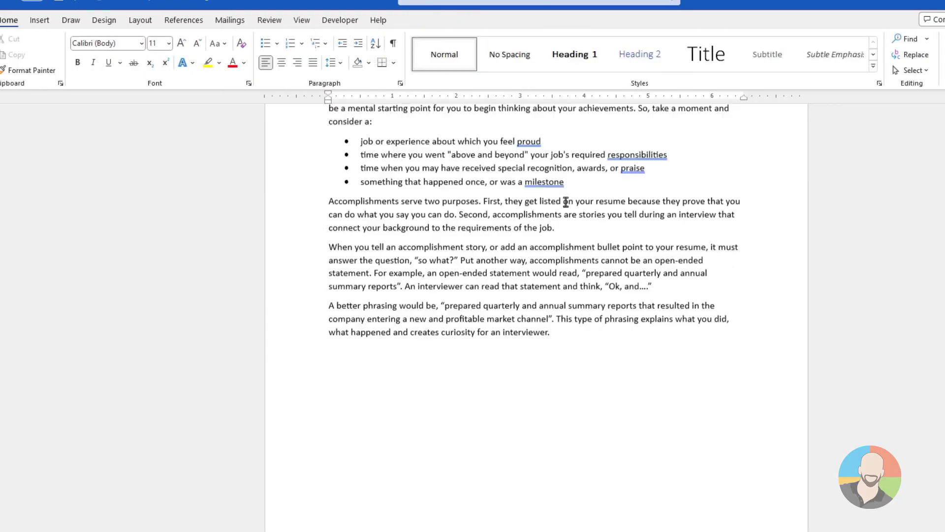
click(568, 239)
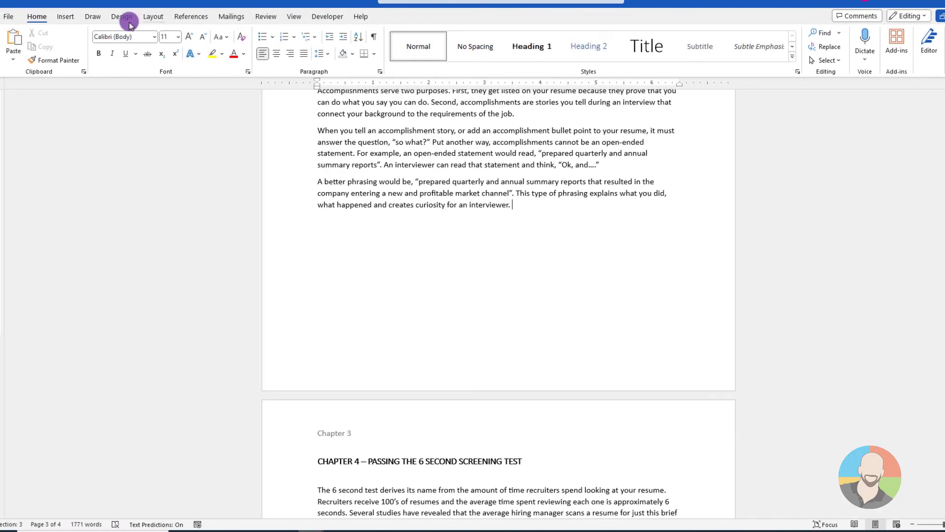
click(156, 17)
click(144, 33)
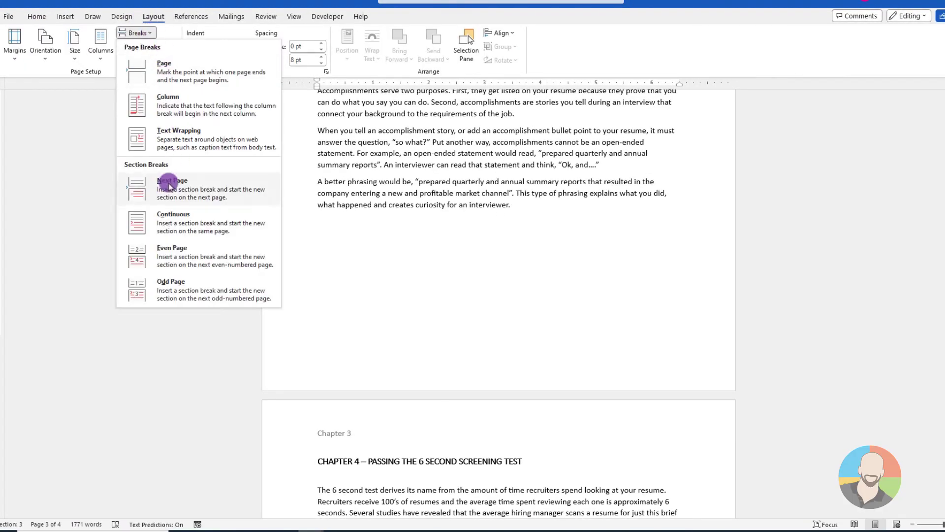
click(169, 185)
Remove the blank page between the new section break and the "CHAPTER 4 – PASSING THE 6 SECOND SCREENING TEST" heading
scroll(460, 207, down, 3)
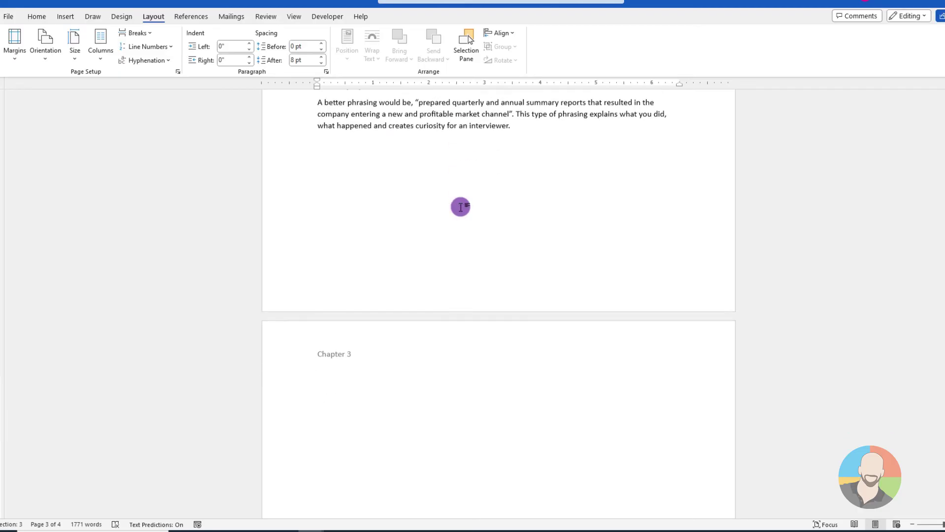
scroll(460, 207, down, 3)
scroll(460, 207, up, 4)
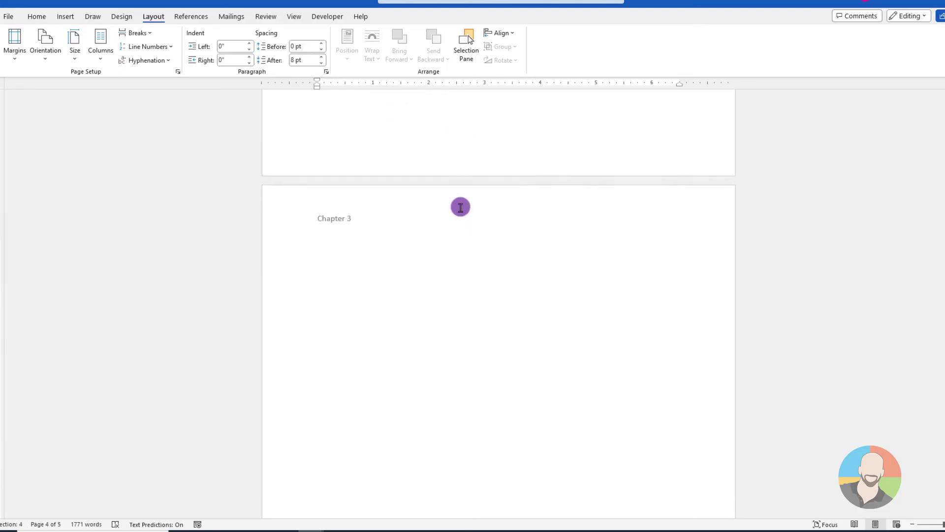
key(Delete)
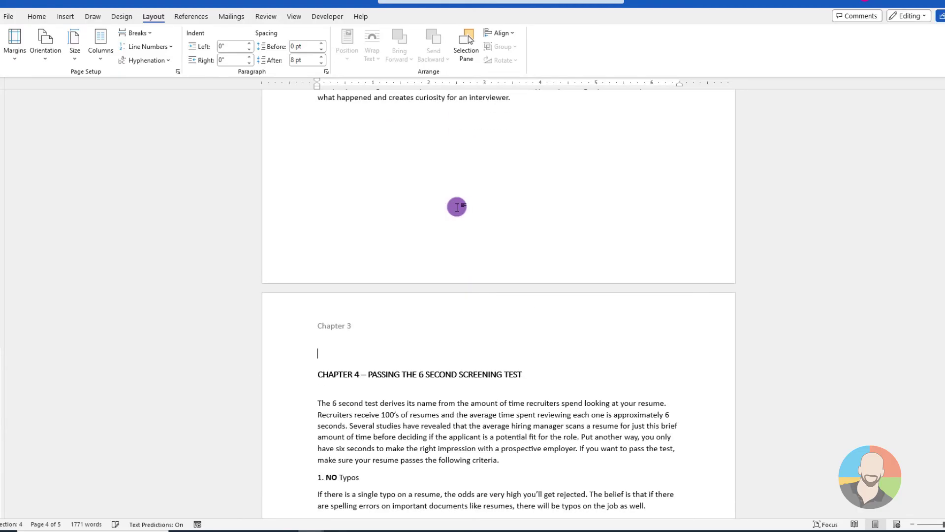
Unlink the Chapter 4 page header from the previous section, change its text to "Chapter 4" and return to the body text
double_click(372, 324)
click(372, 324)
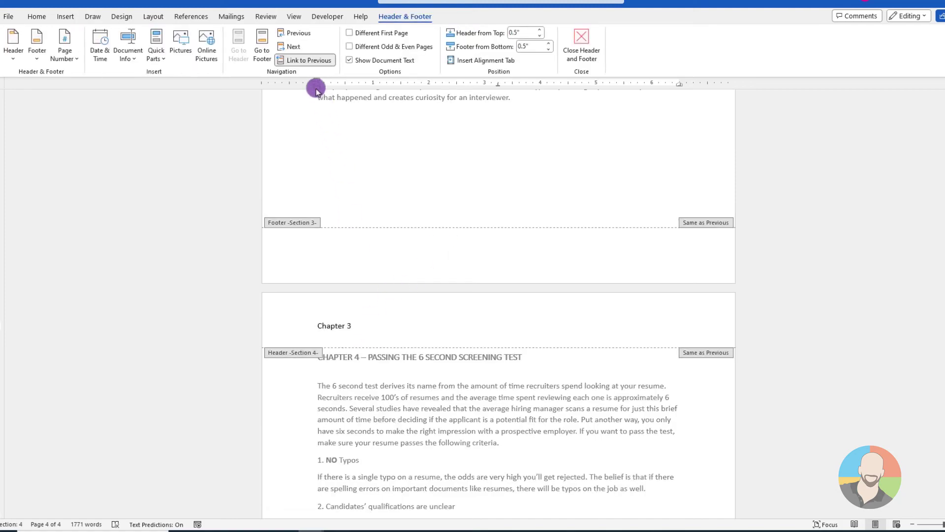
click(311, 60)
key(BackSpace)
text(4)
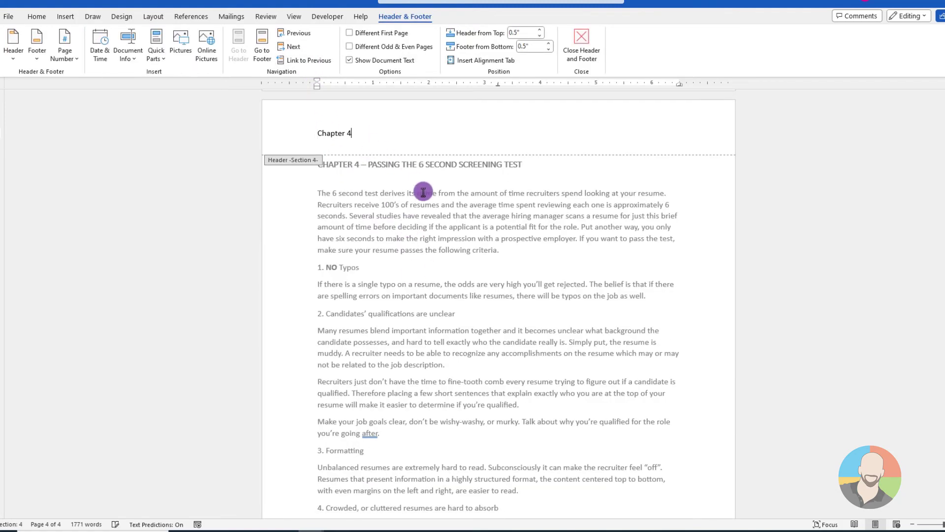
double_click(440, 206)
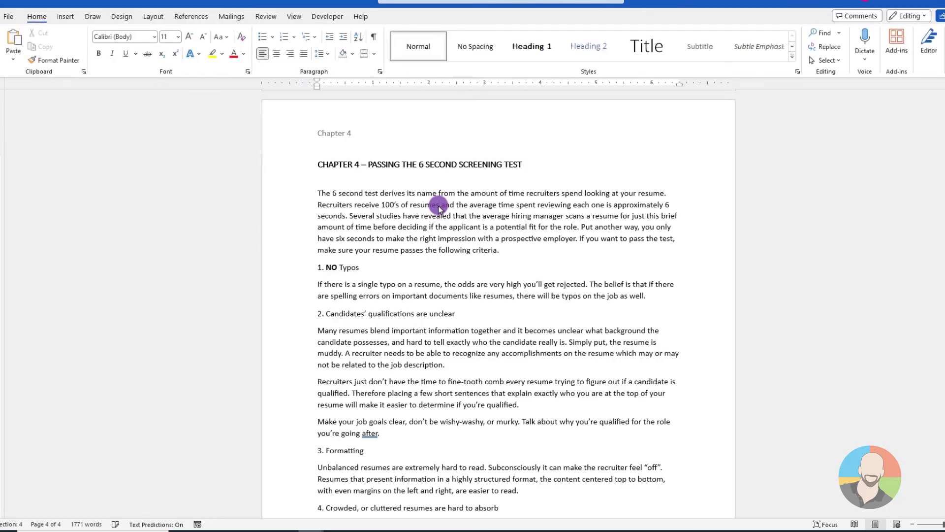
Review the whole document from Chapter 1 through Chapter 4 to check the header of each chapter, ending back at the start
scroll(438, 205, up, 20)
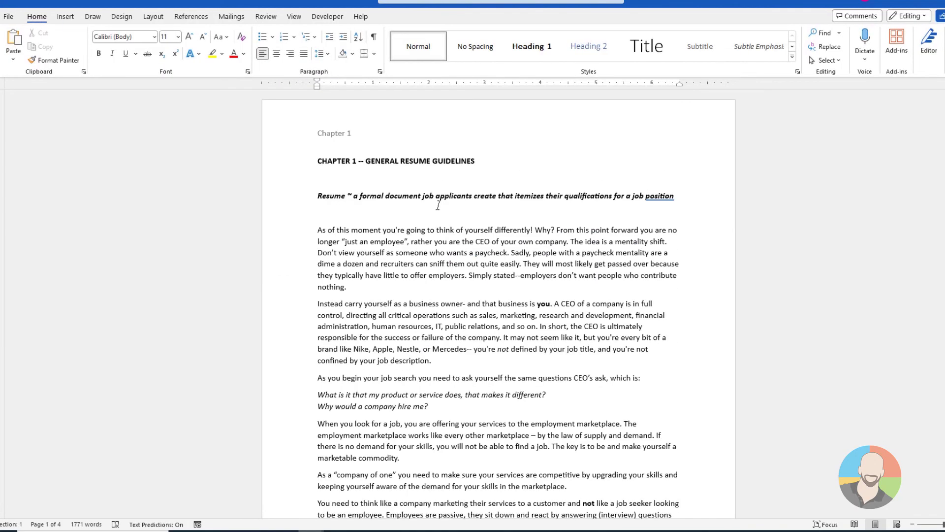
scroll(438, 206, down, 7)
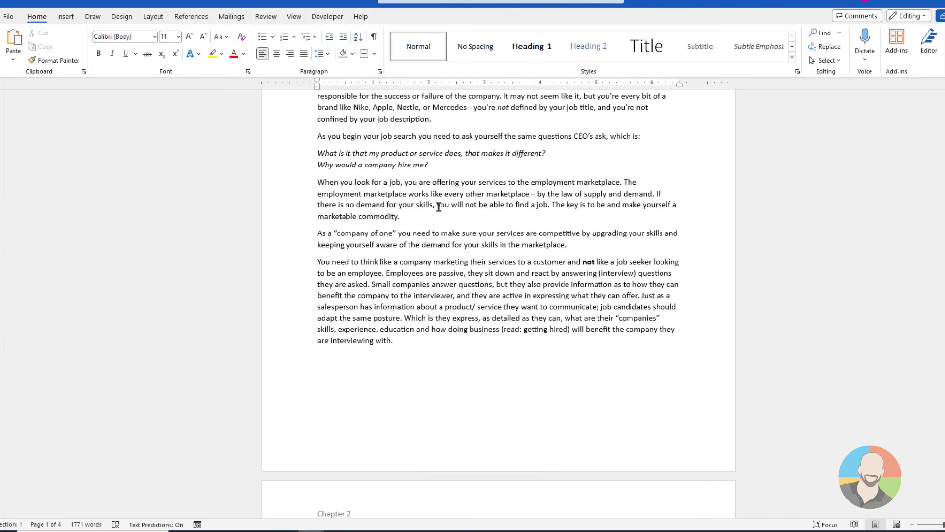
scroll(438, 206, down, 12)
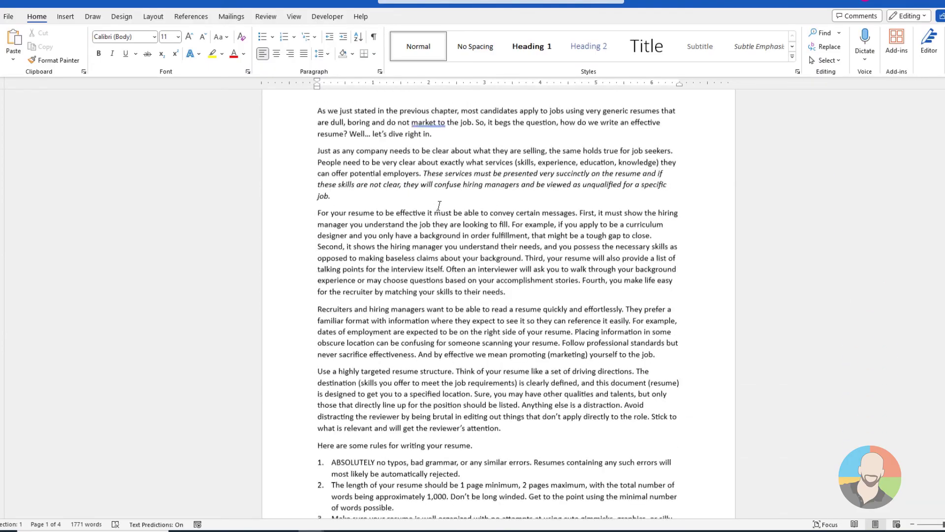
scroll(439, 205, down, 20)
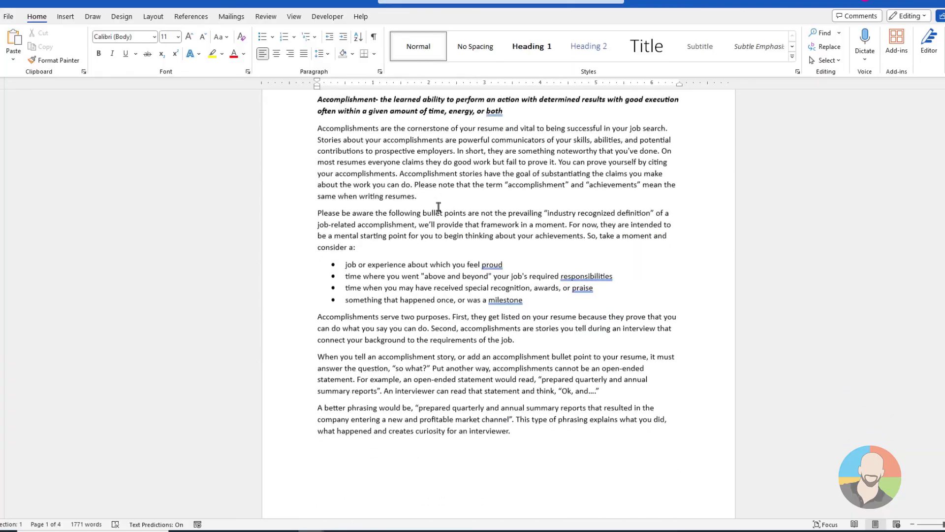
scroll(439, 207, down, 20)
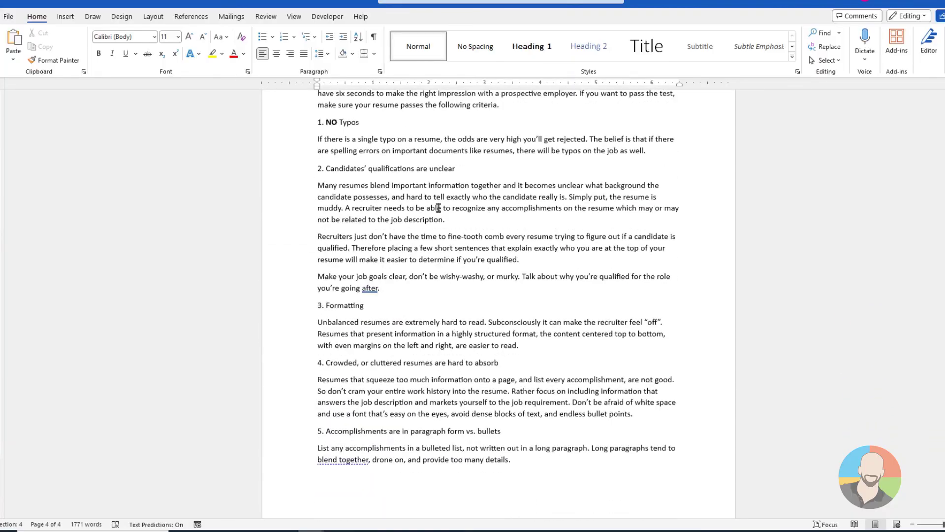
scroll(438, 207, down, 2)
key(ctrl+Home)
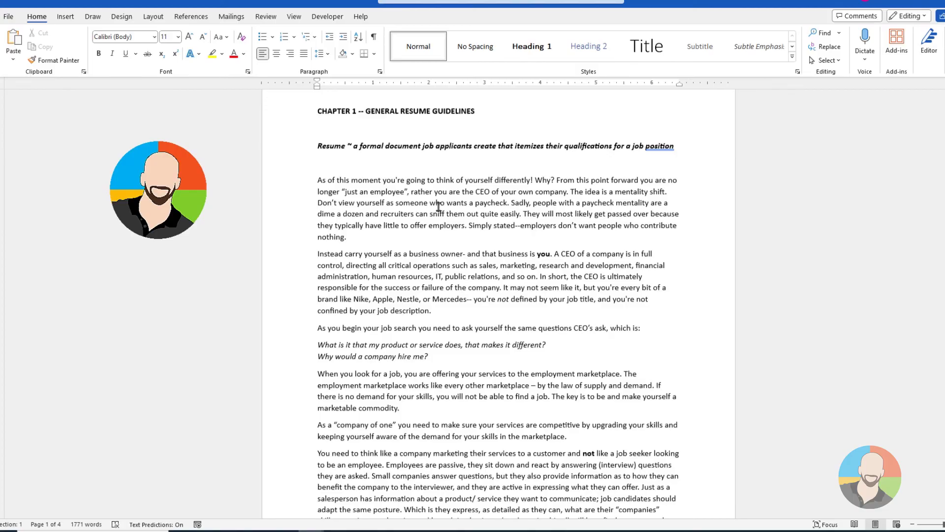
scroll(438, 208, down, 1)
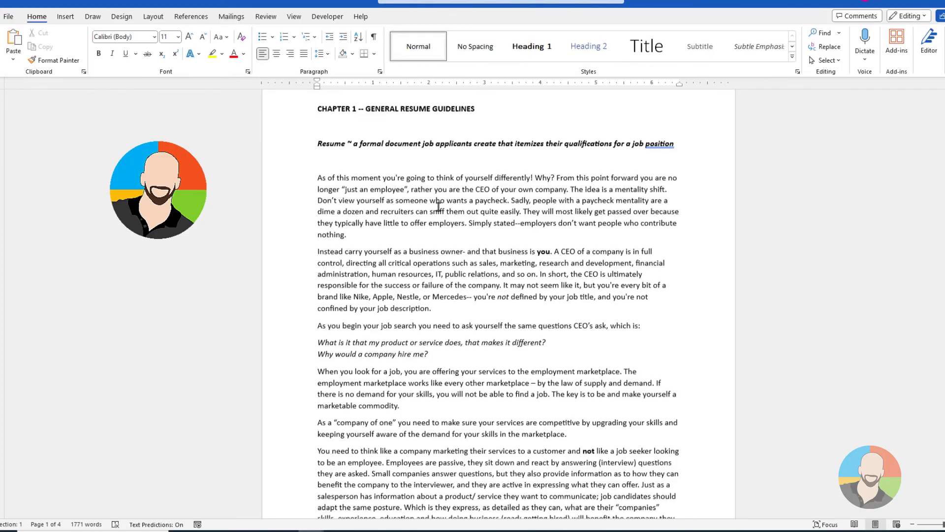